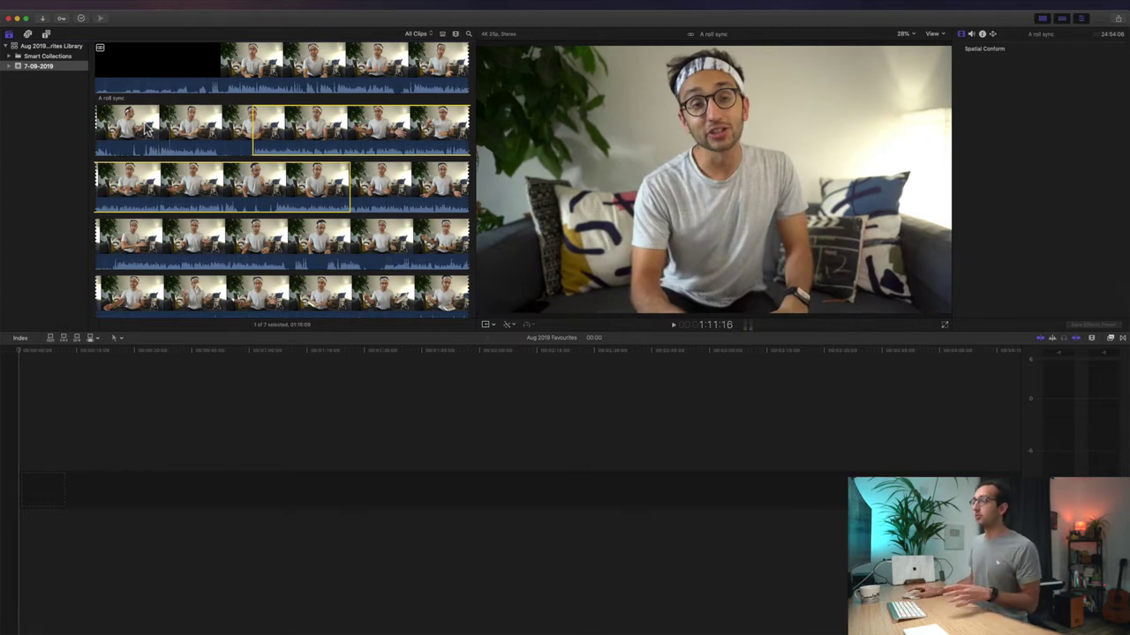
Play the A roll sync clip to locate the start of the first usable take around 1:10
key(space)
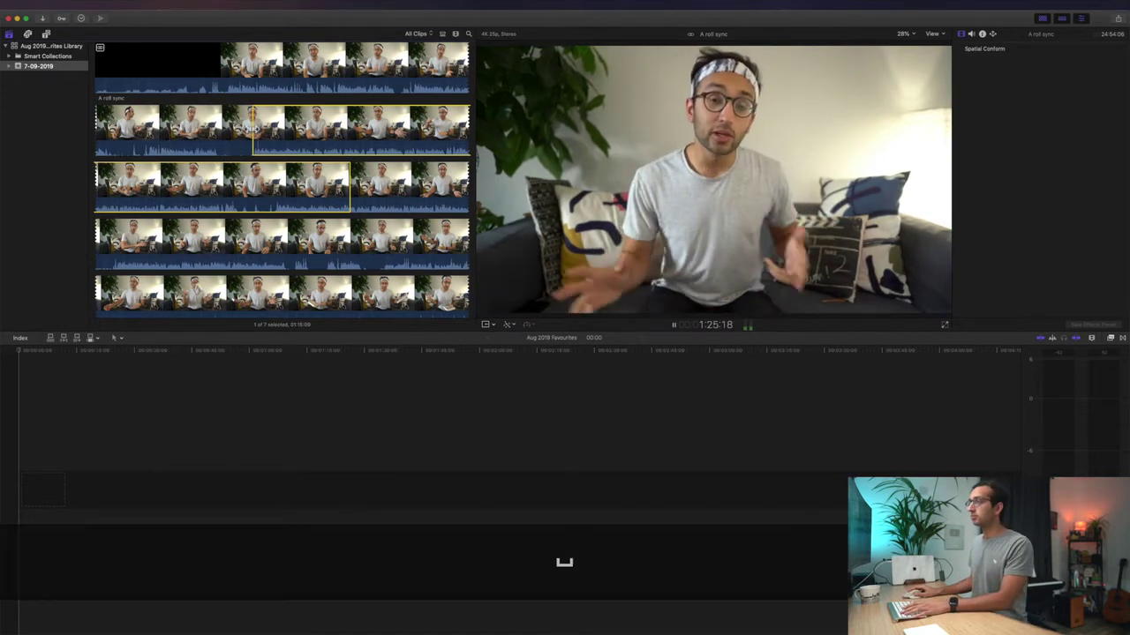
key(space)
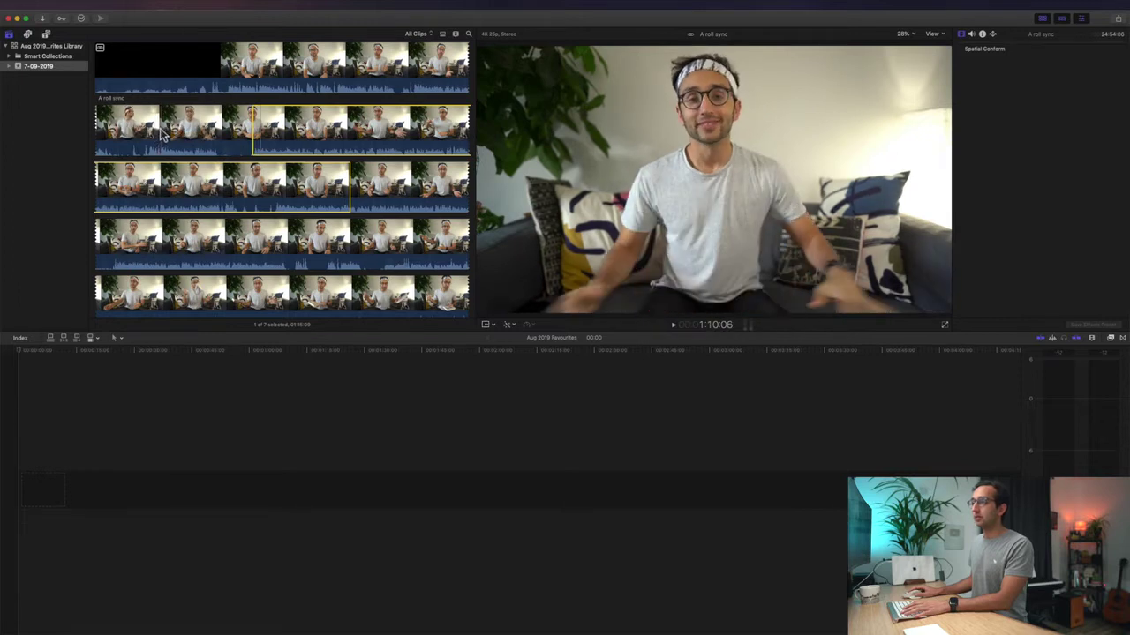
key(Left)
key(Left)
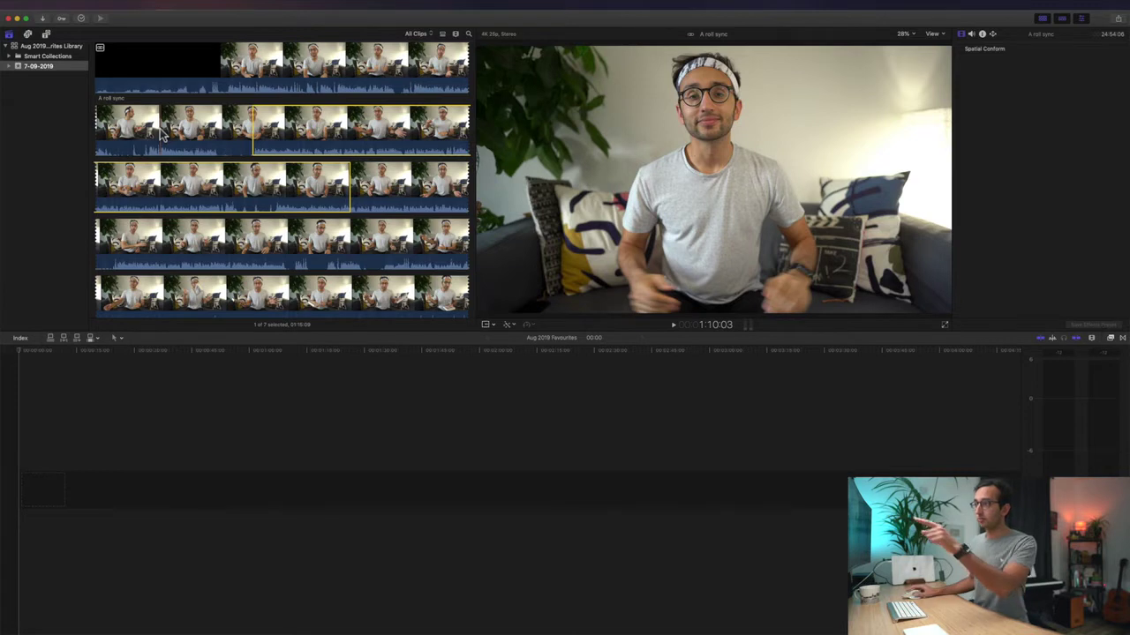
Toggle video skimming and audio skimming off and on to compare how the footage previews
click(1043, 342)
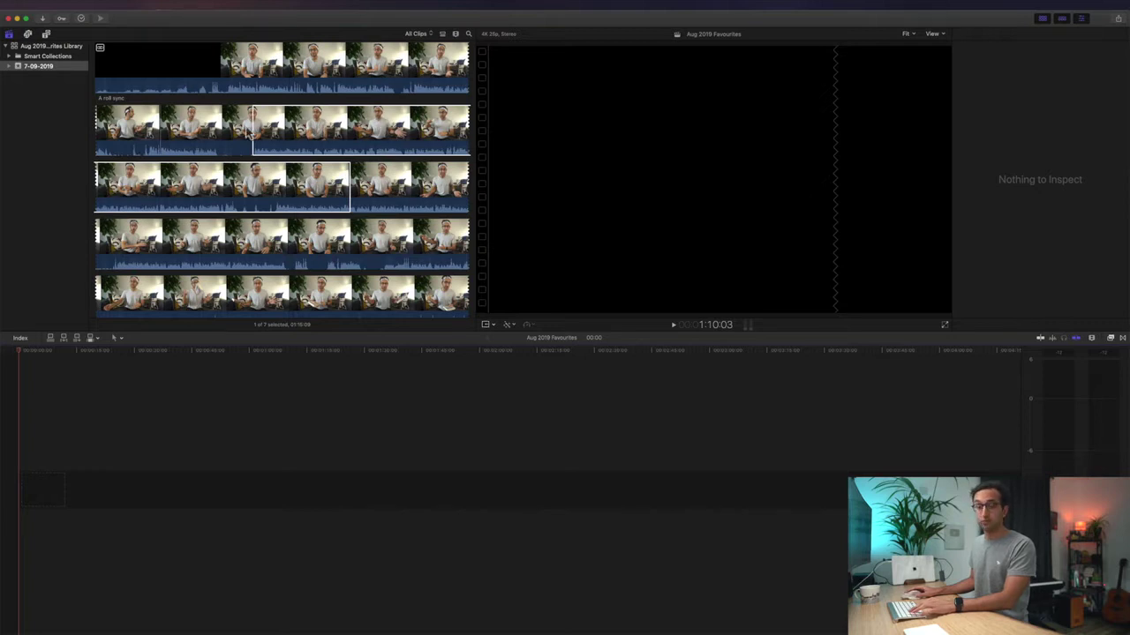
key(s)
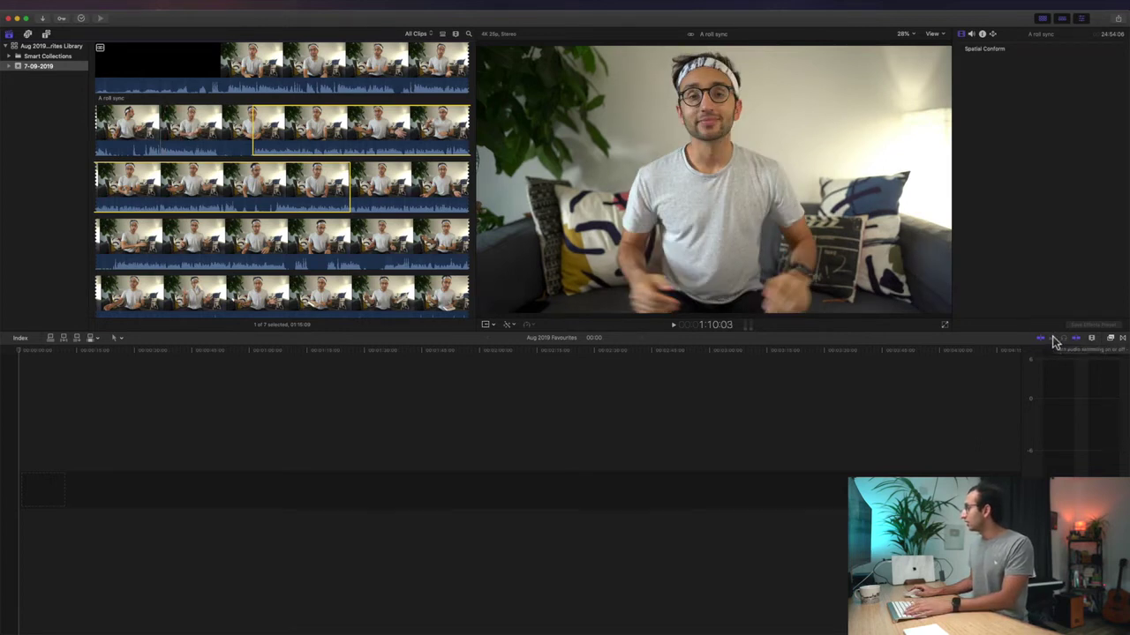
key(shift+s)
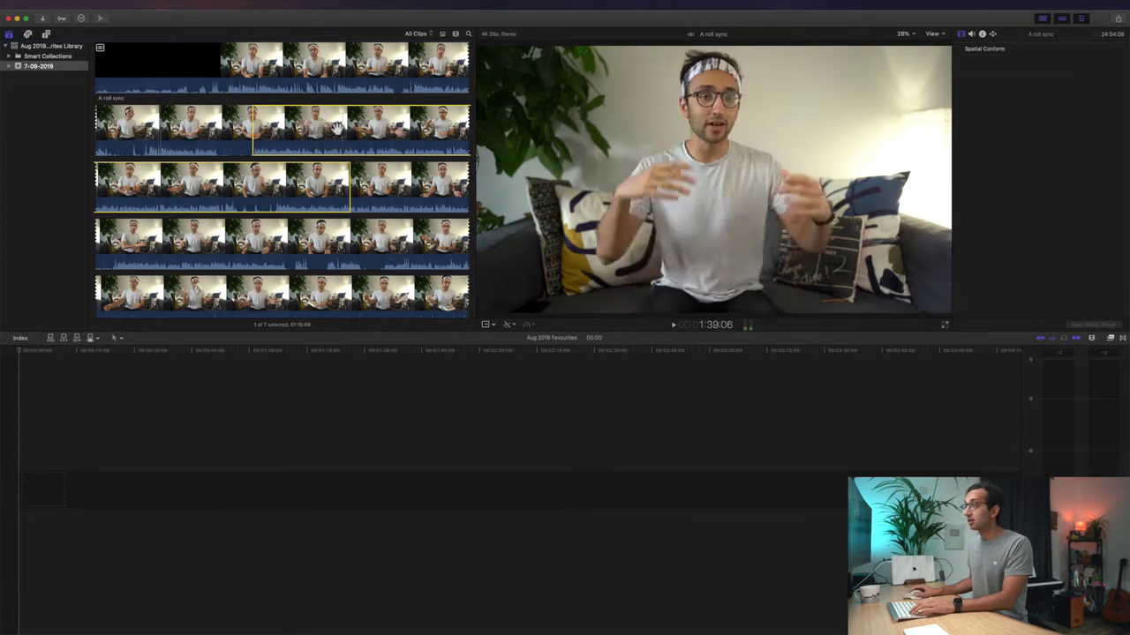
key(shift+s)
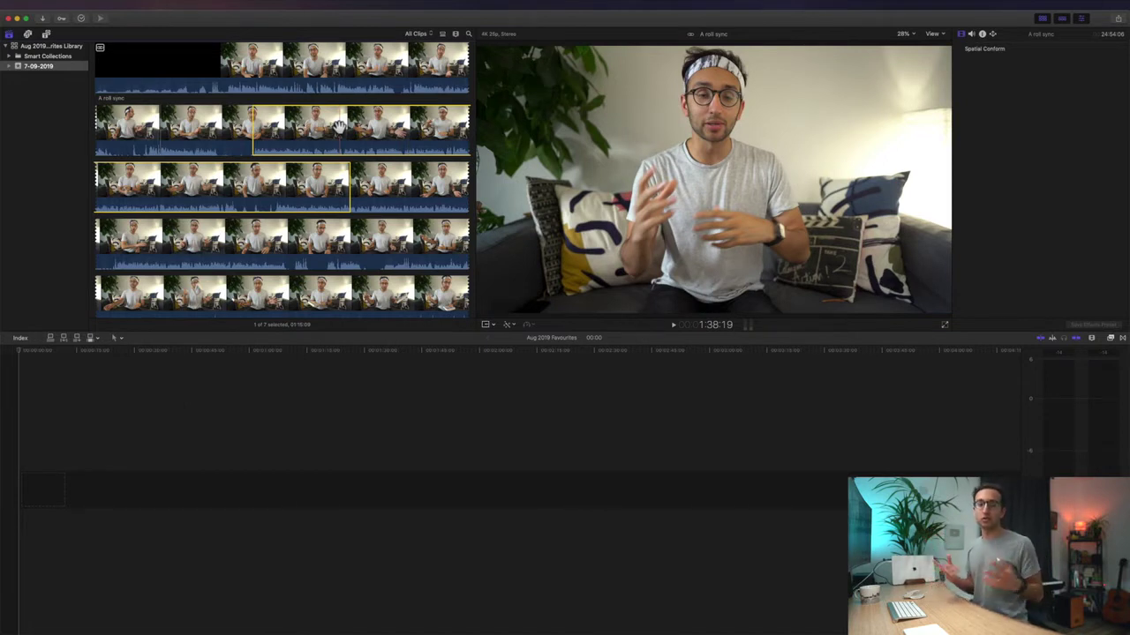
key(shift+s)
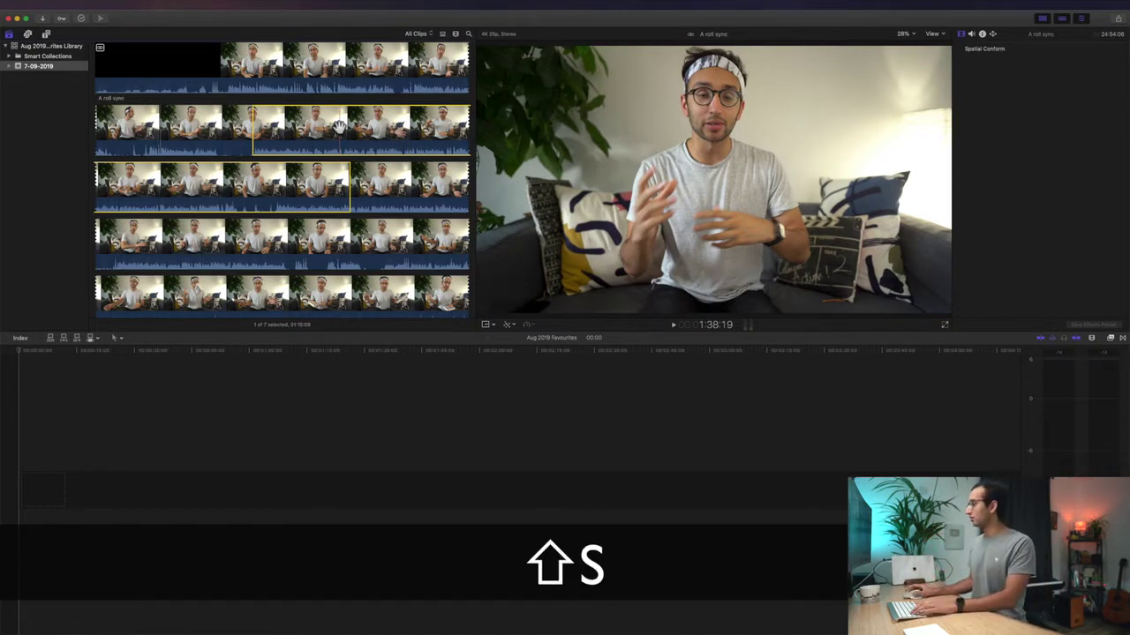
key(shift+s)
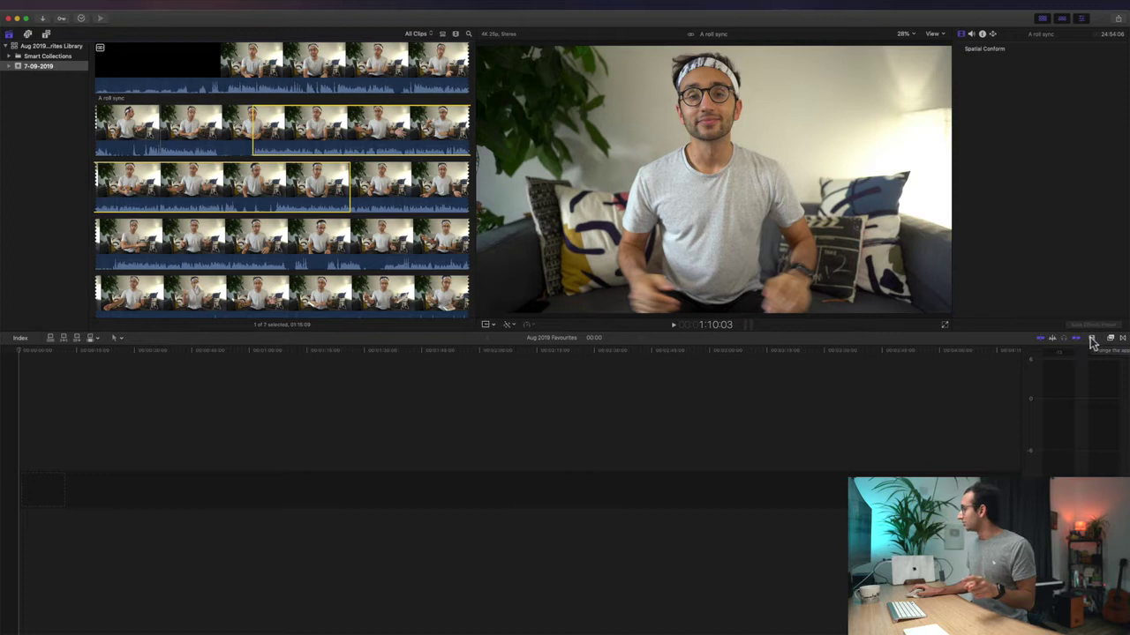
click(1041, 340)
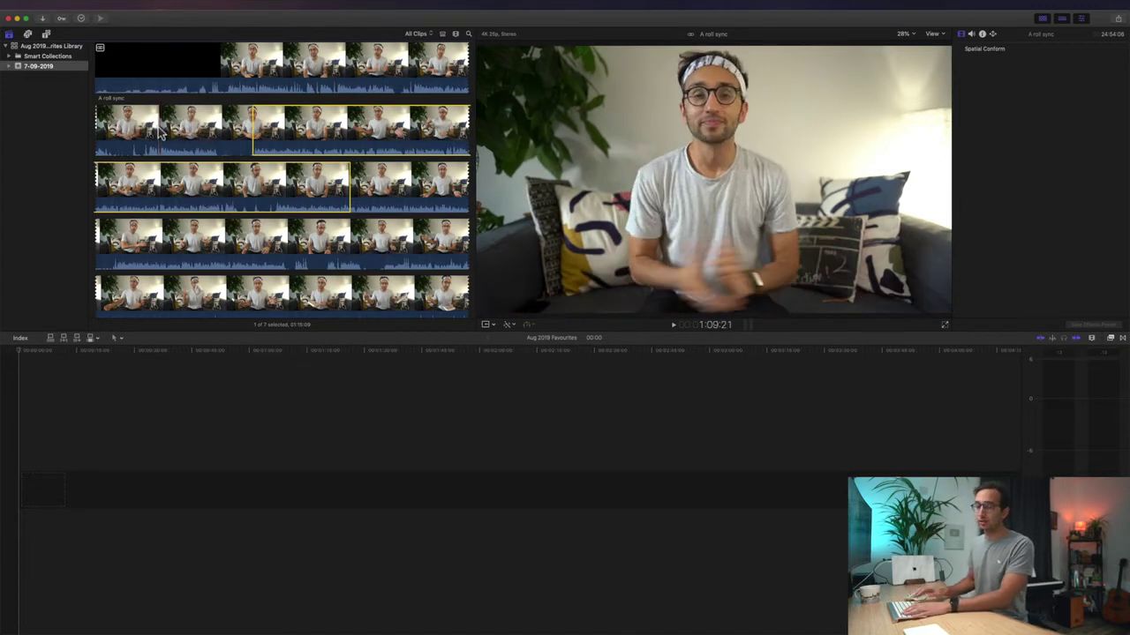
Set the start of the A roll sync selection at 1:10:07, fine-tuning the frame after replaying the opening
key(space)
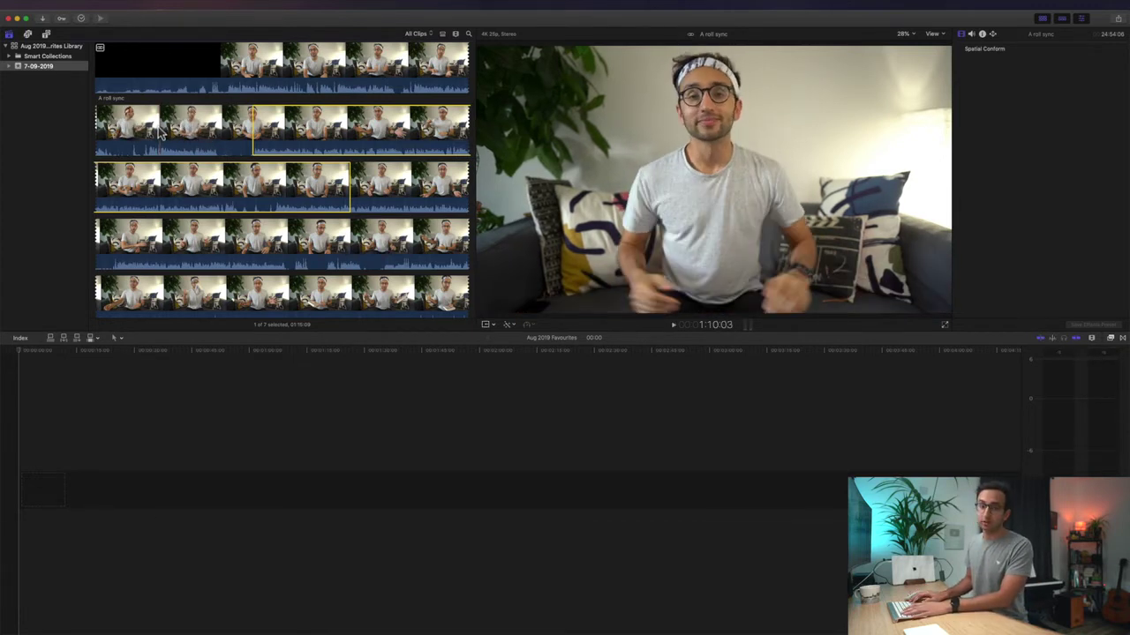
key(shift+Left)
key(shift+space)
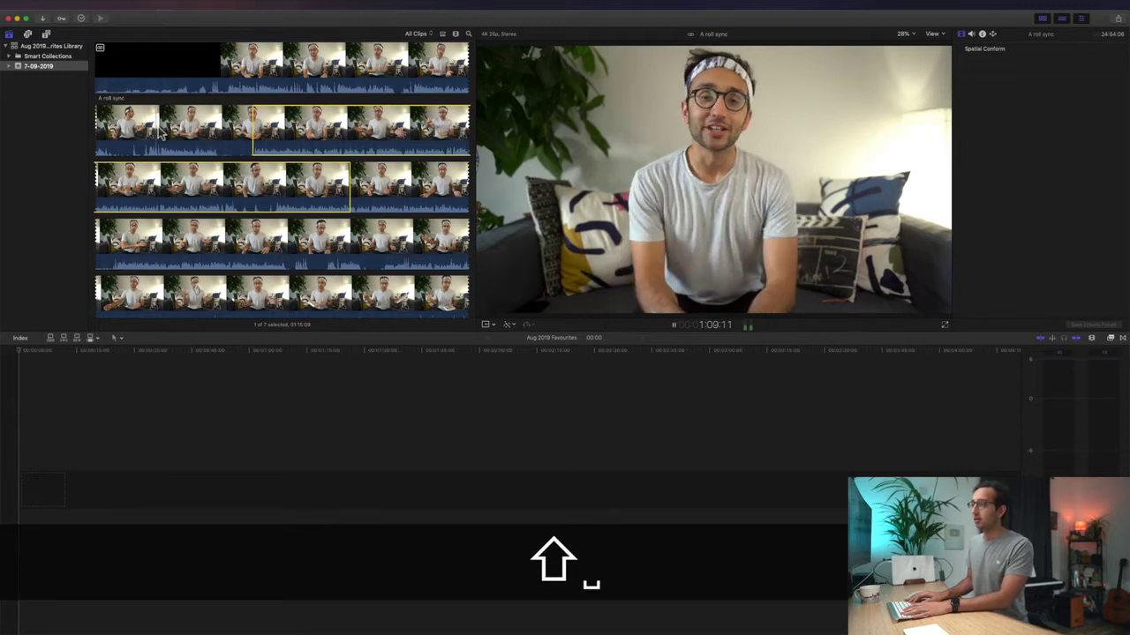
key(shift+Left)
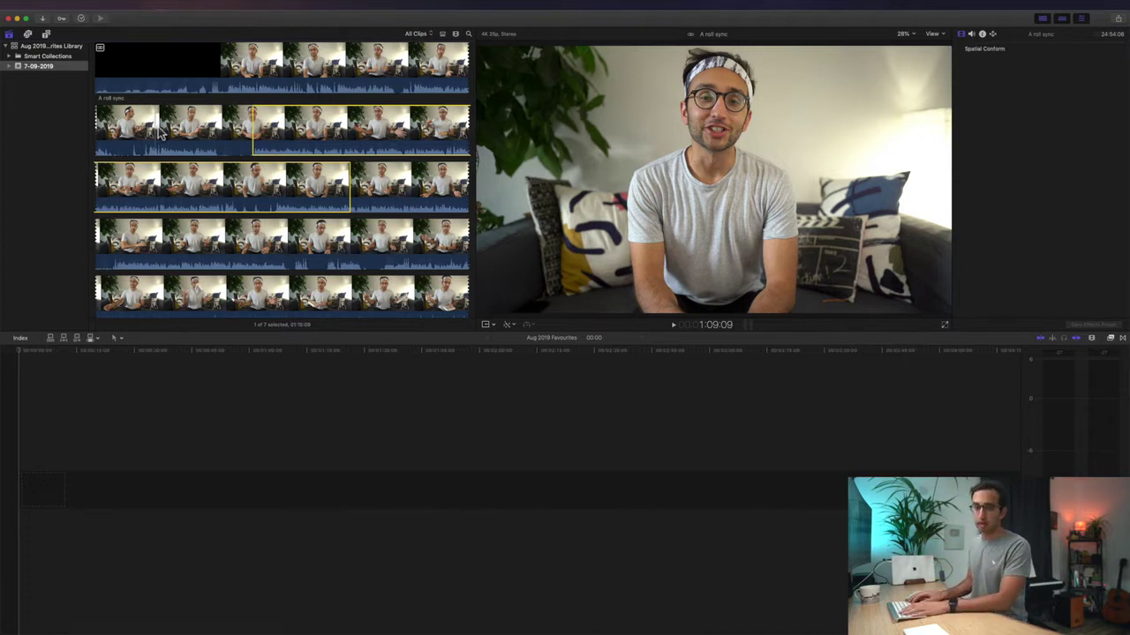
key(space)
key(Right)
key(Left)
key(Right)
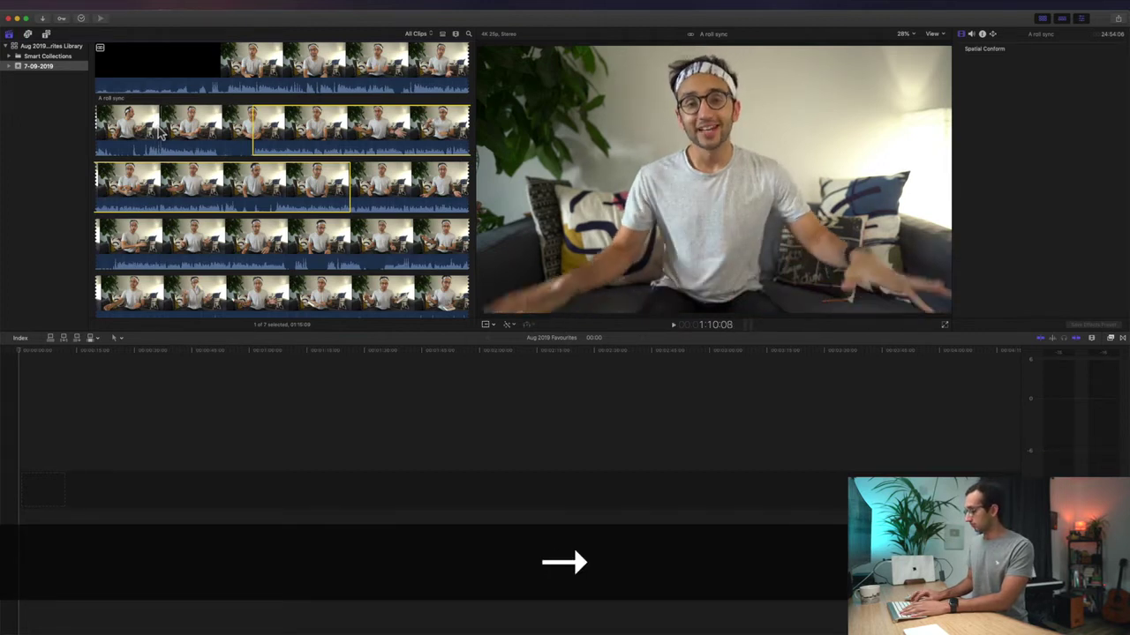
key(i)
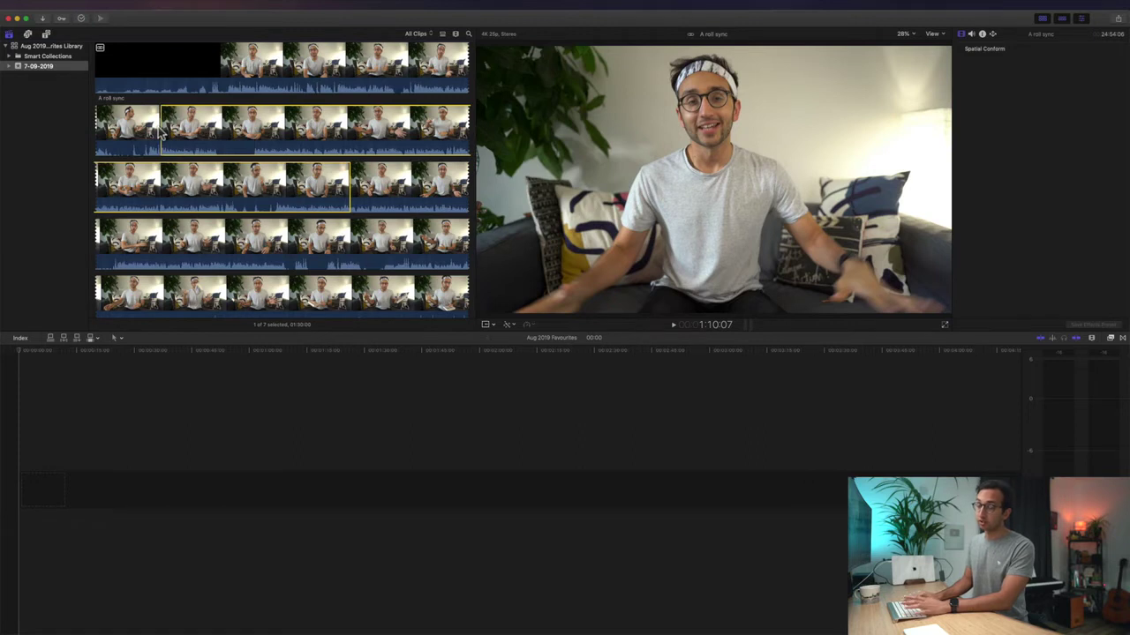
End the A roll sync selection at 1:19:03 and append it to the Aug 2019 Favourites timeline
key(space)
key(l)
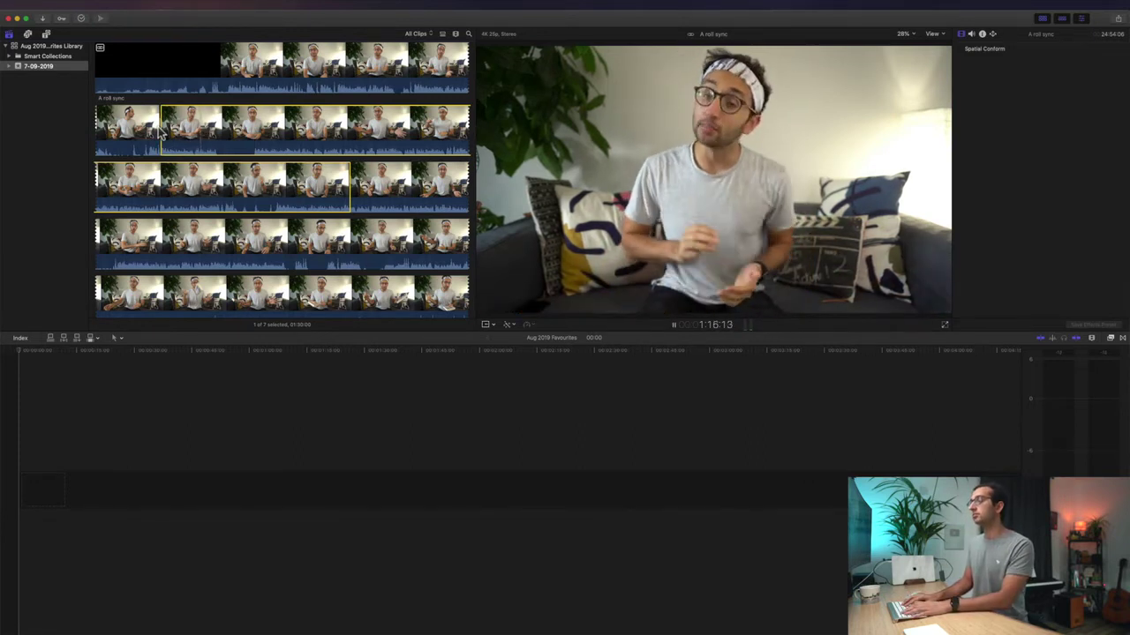
key(space)
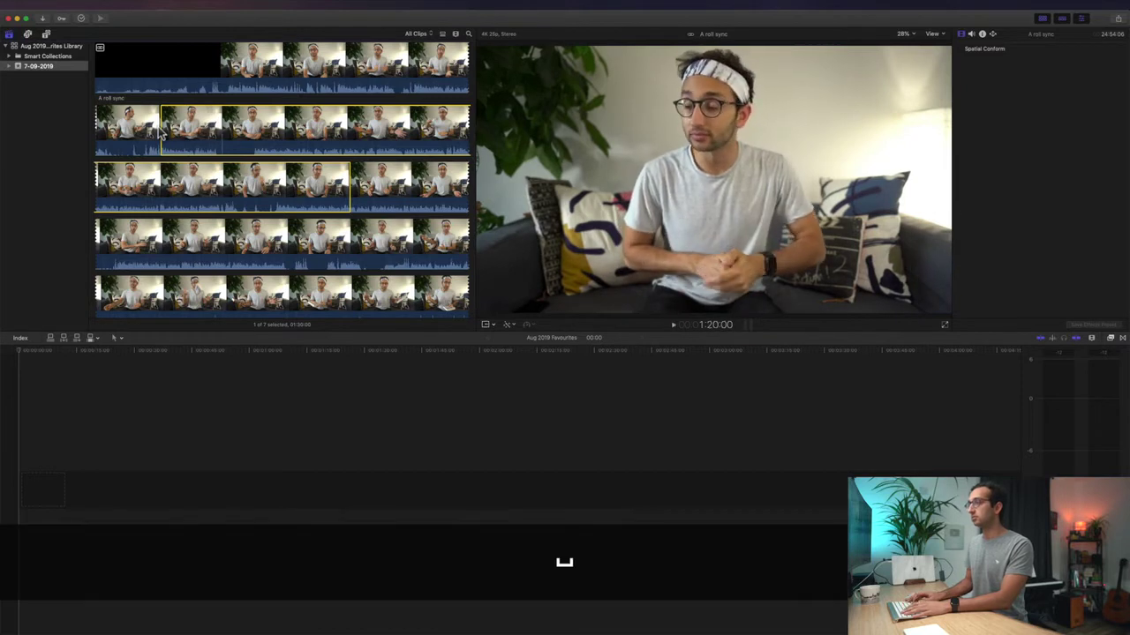
key(l)
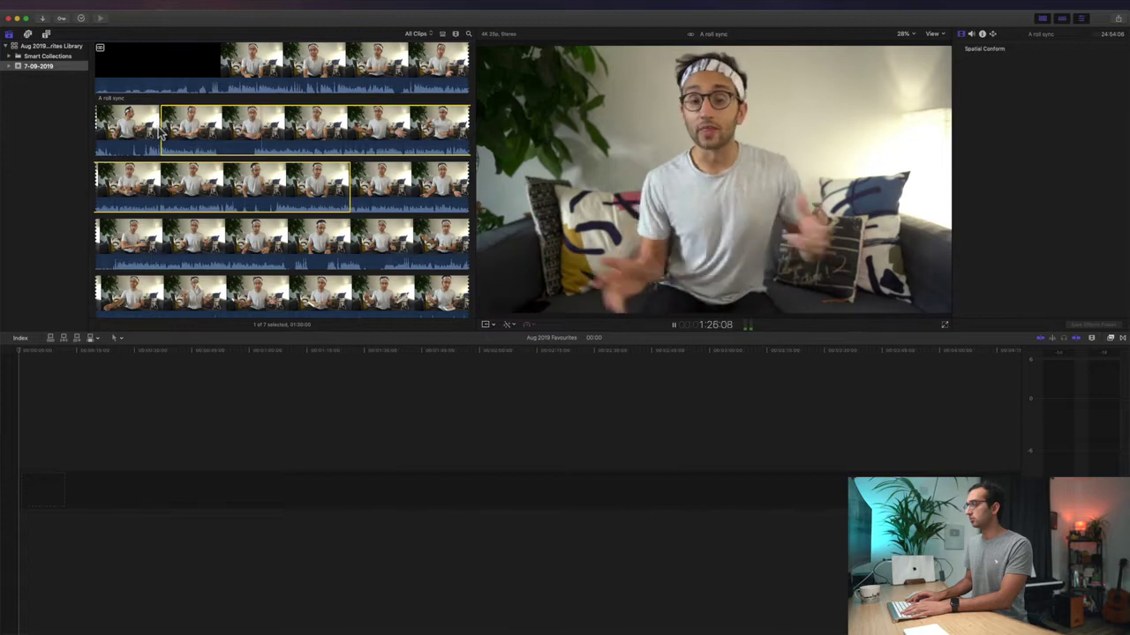
key(shift+Left)
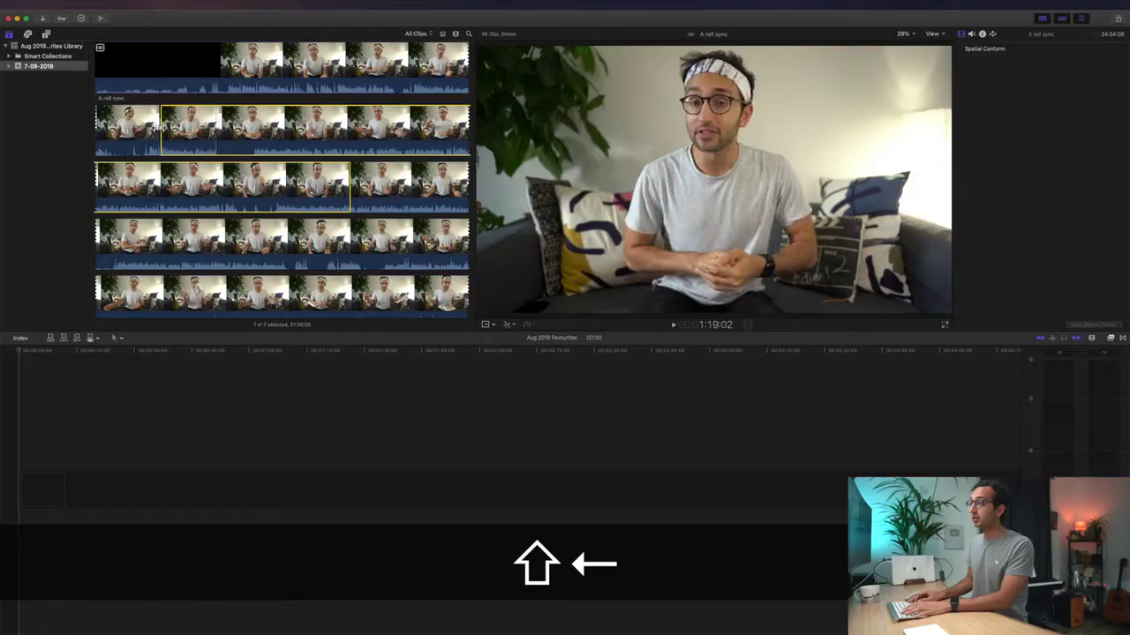
key(shift+space)
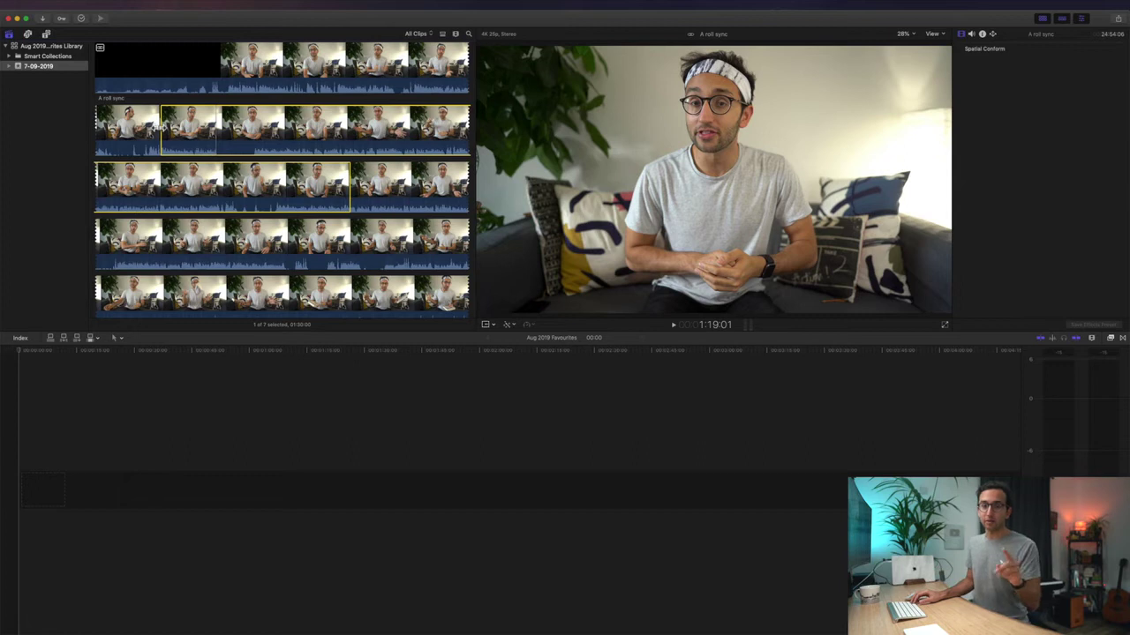
key(Left)
key(Right)
key(Right)
key(Right)
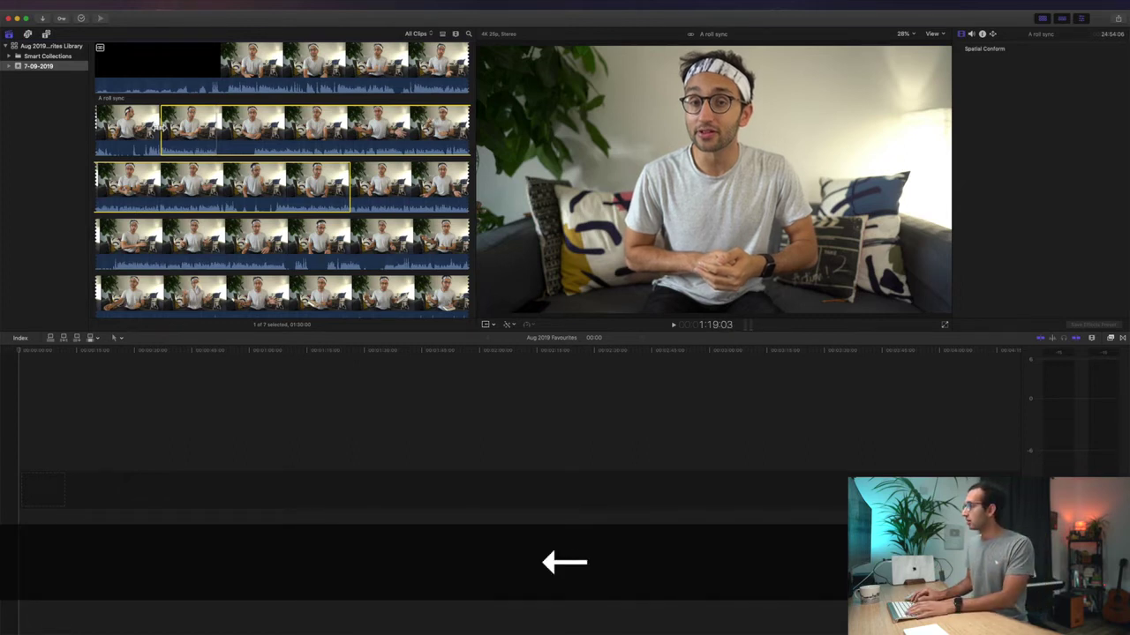
key(o)
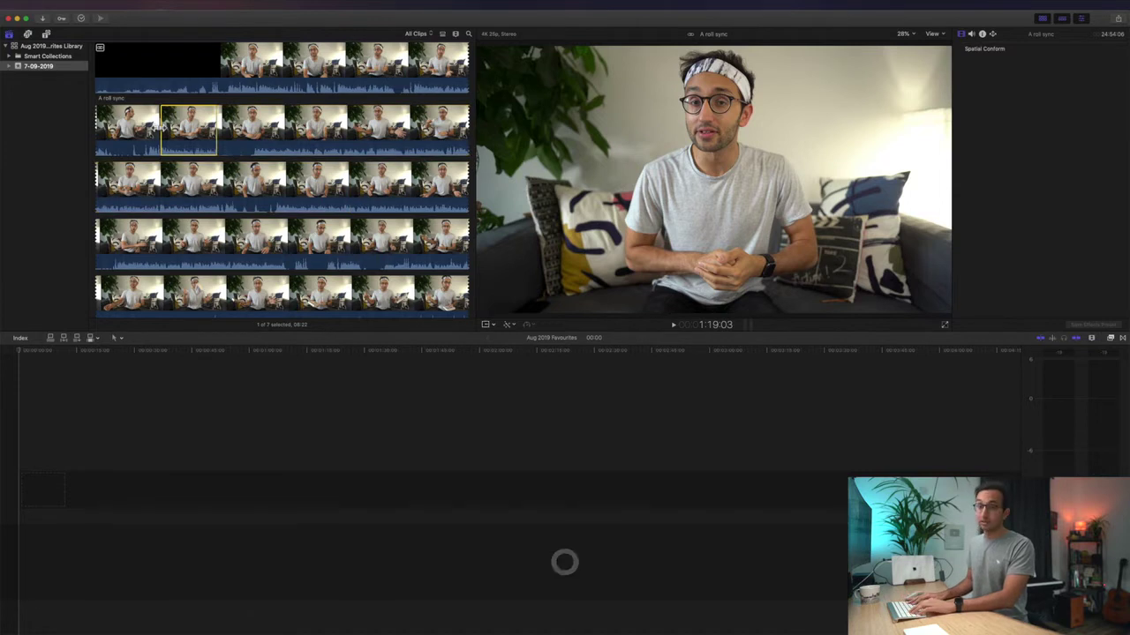
key(e)
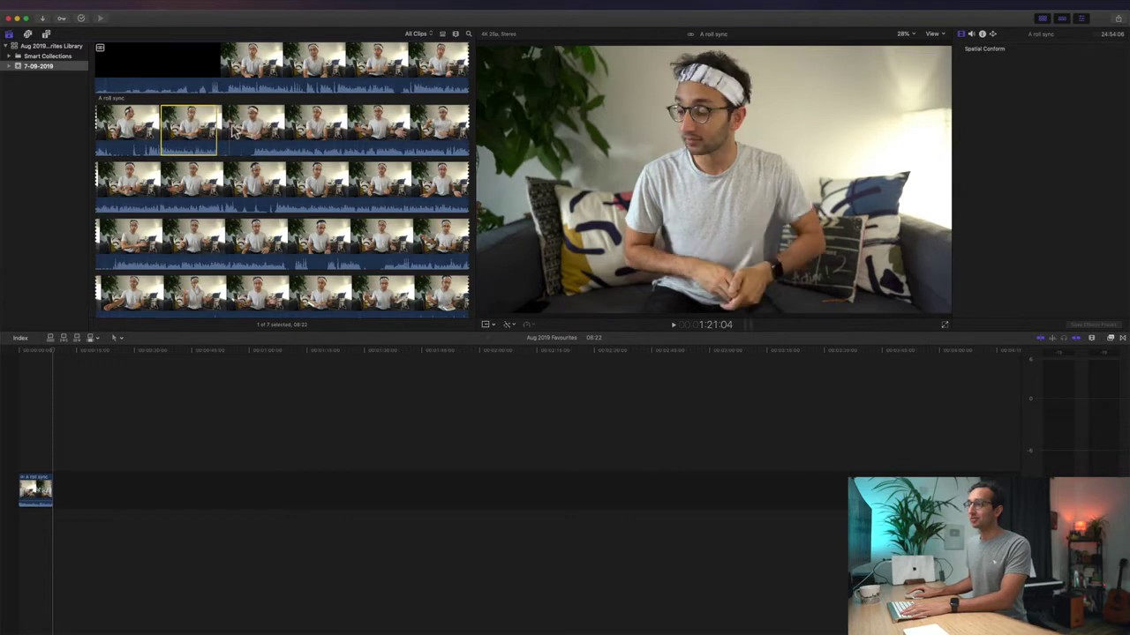
Mark a new selection start at 1:25:03 in the A roll sync clip and play the take from there
click(256, 131)
key(space)
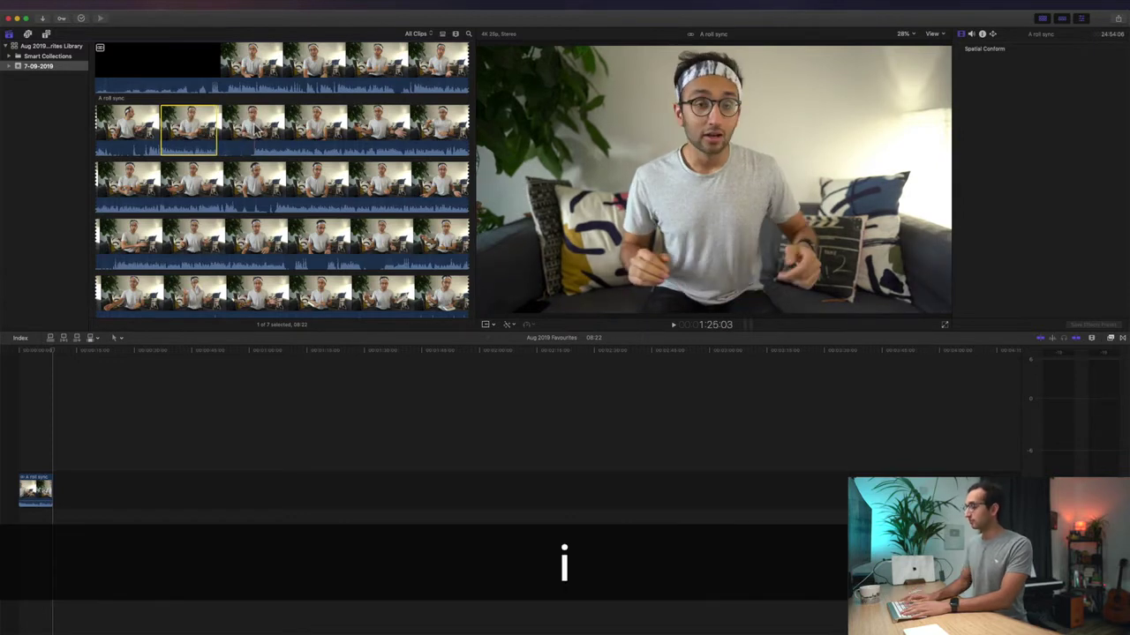
key(i)
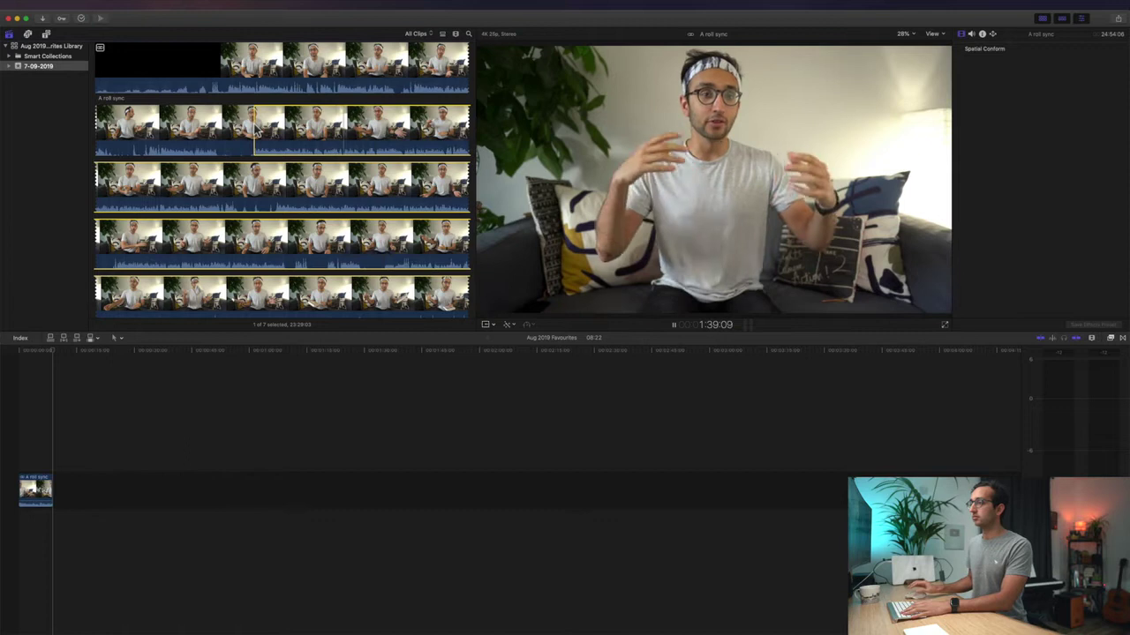
key(space)
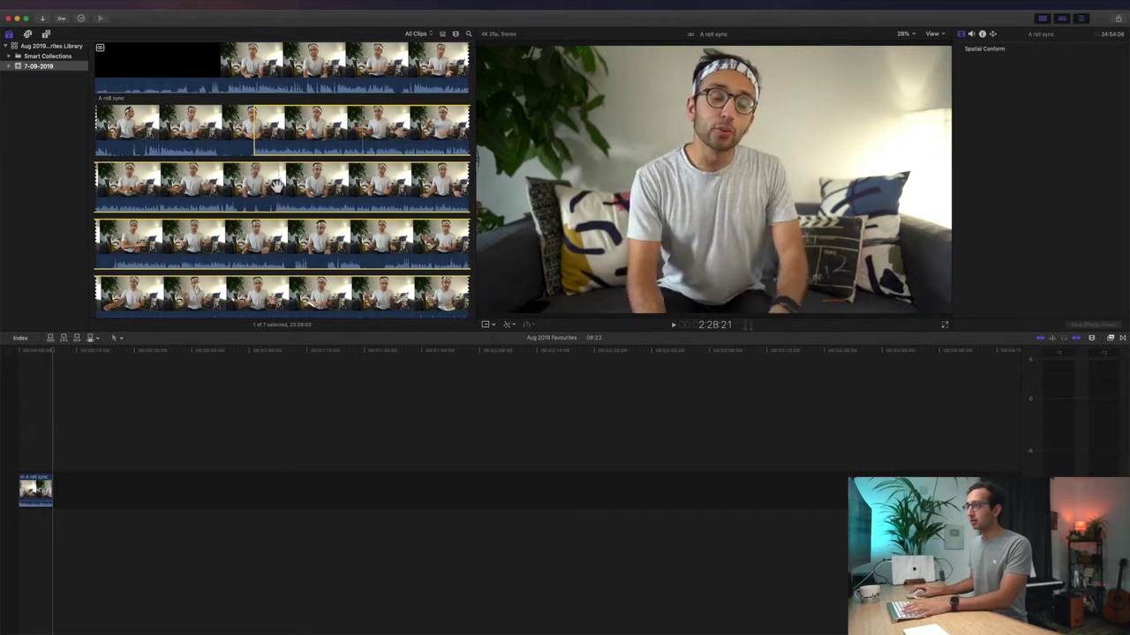
Find the start of the next good take in A roll sync and set the selection start at 2:28:13
key(space)
key(space)
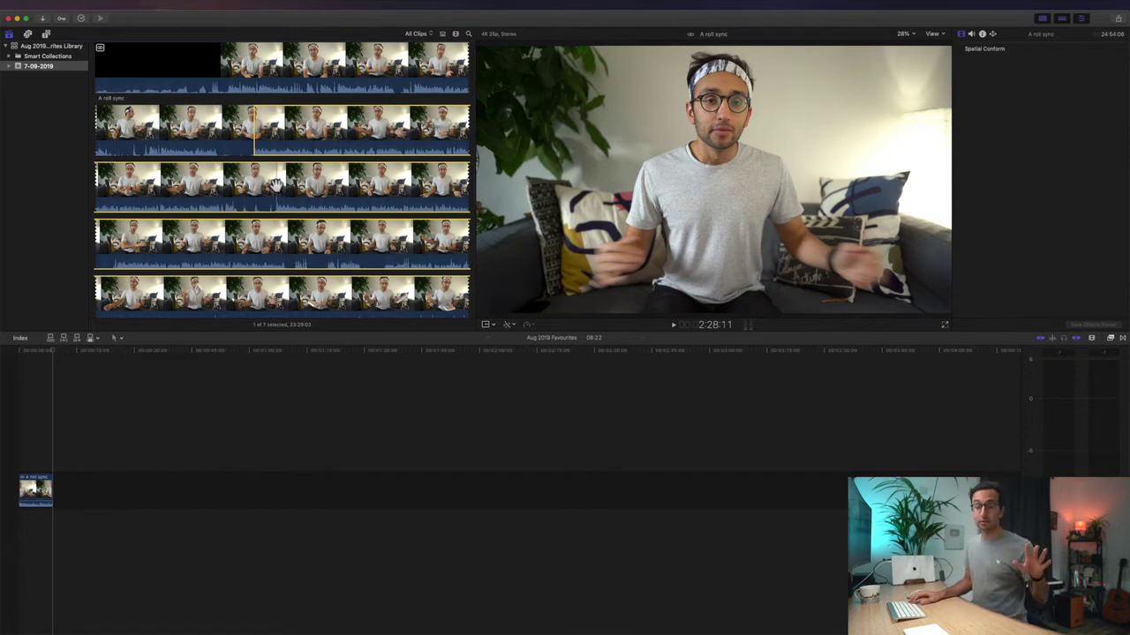
key(shift+Left)
key(shift+Right)
key(Left)
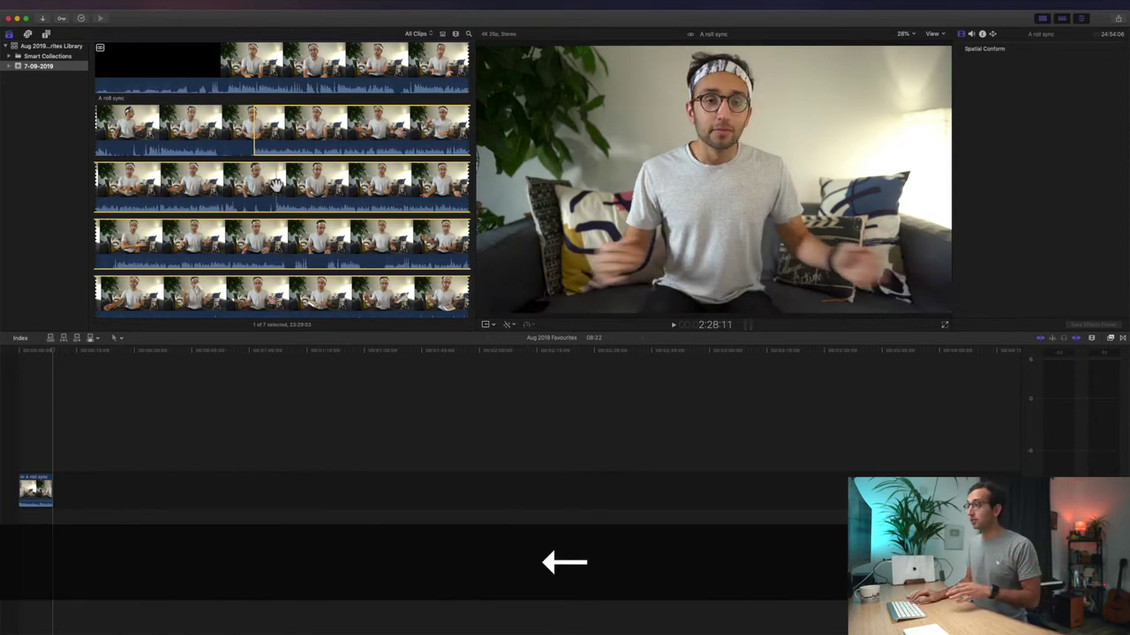
key(Right)
key(Left)
key(i)
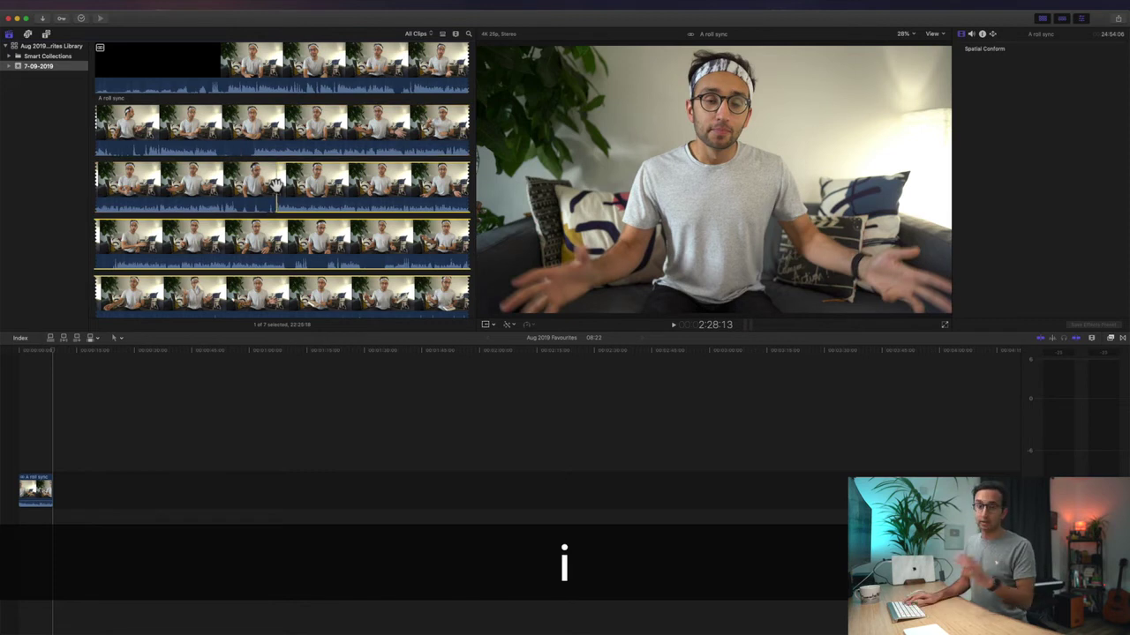
Play through the take and set the end of the A roll sync selection at 2:59:05
key(space)
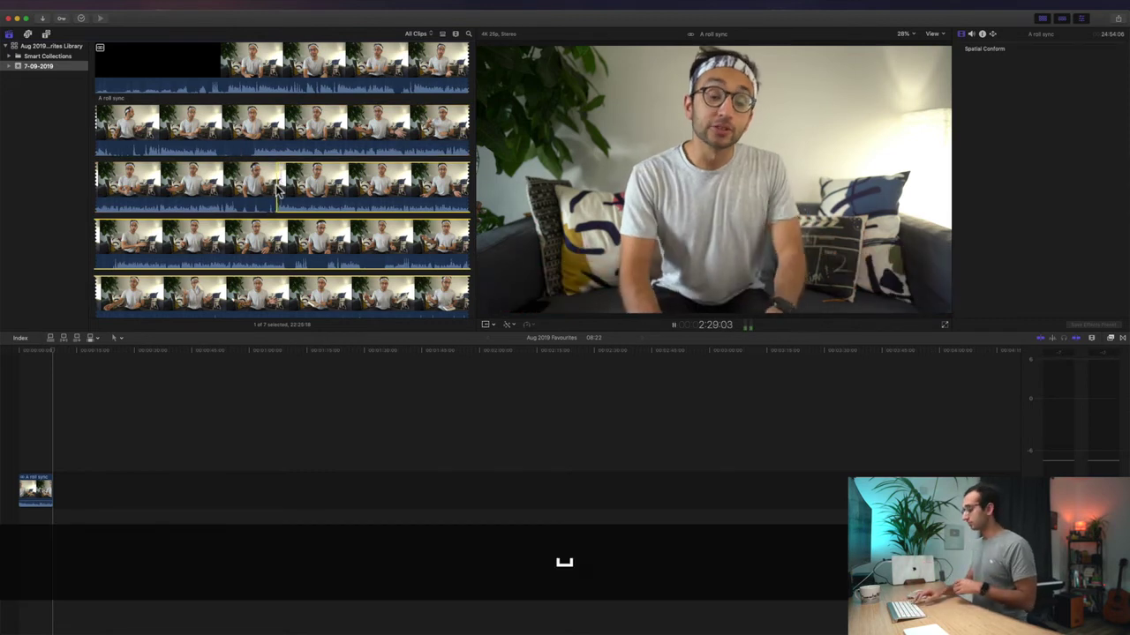
key(i)
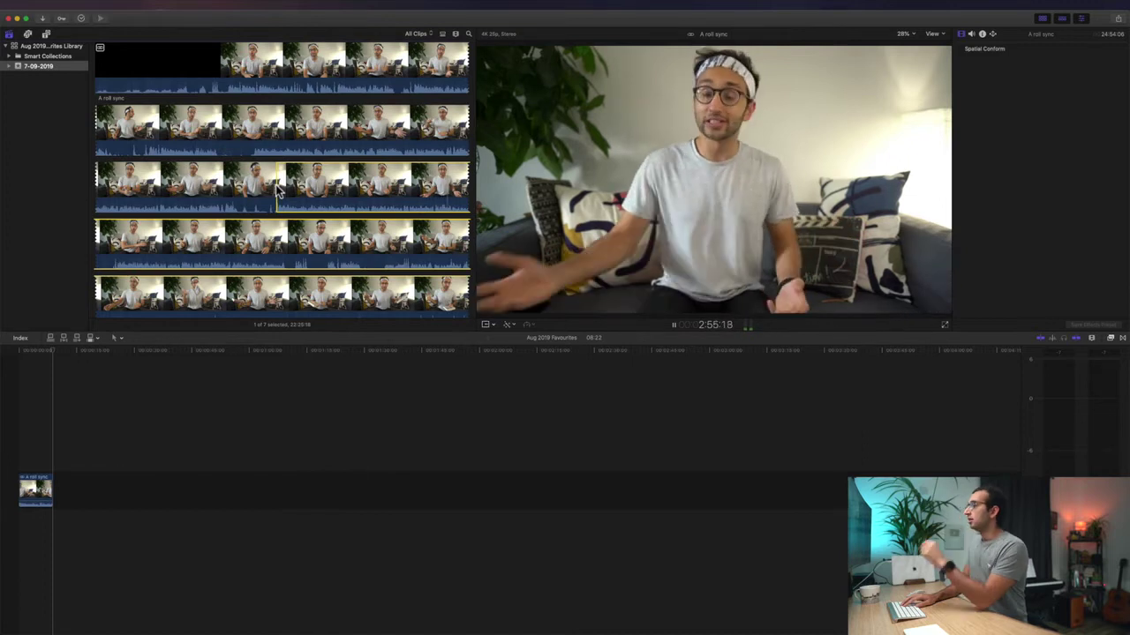
key(space)
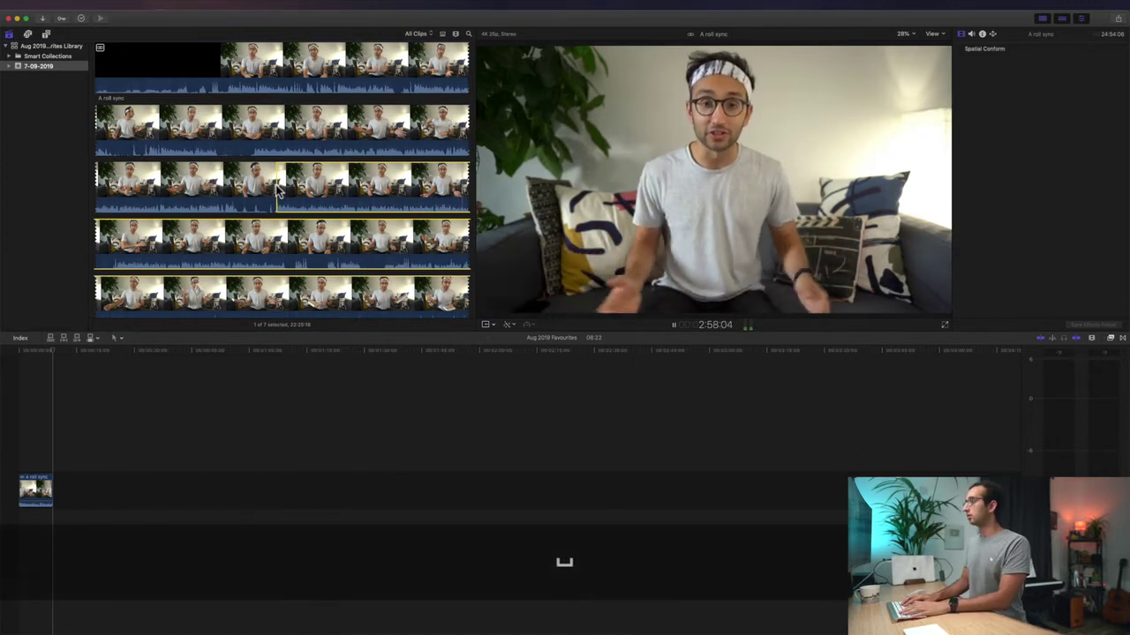
key(space)
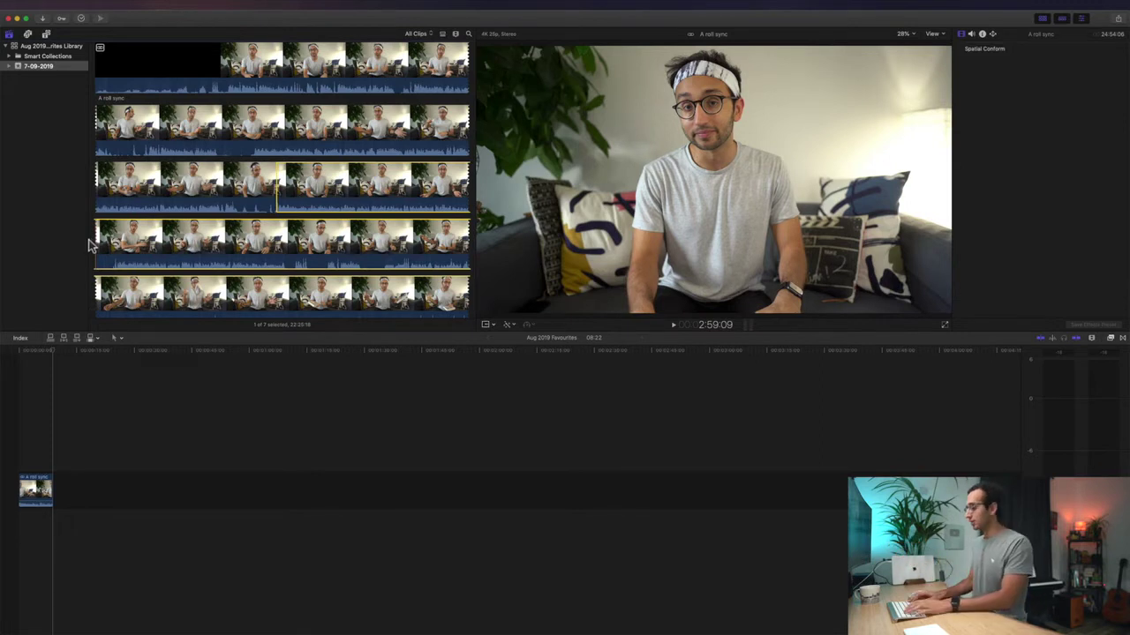
key(shift)
key(shift+Left)
key(shift+space)
key(Left)
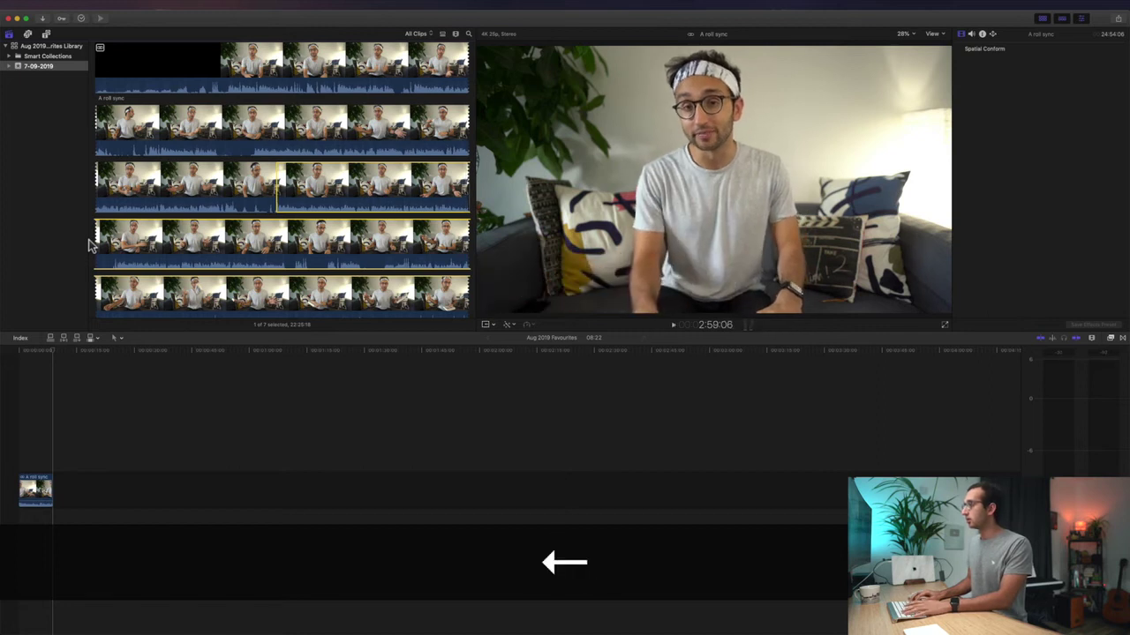
key(Right)
key(o)
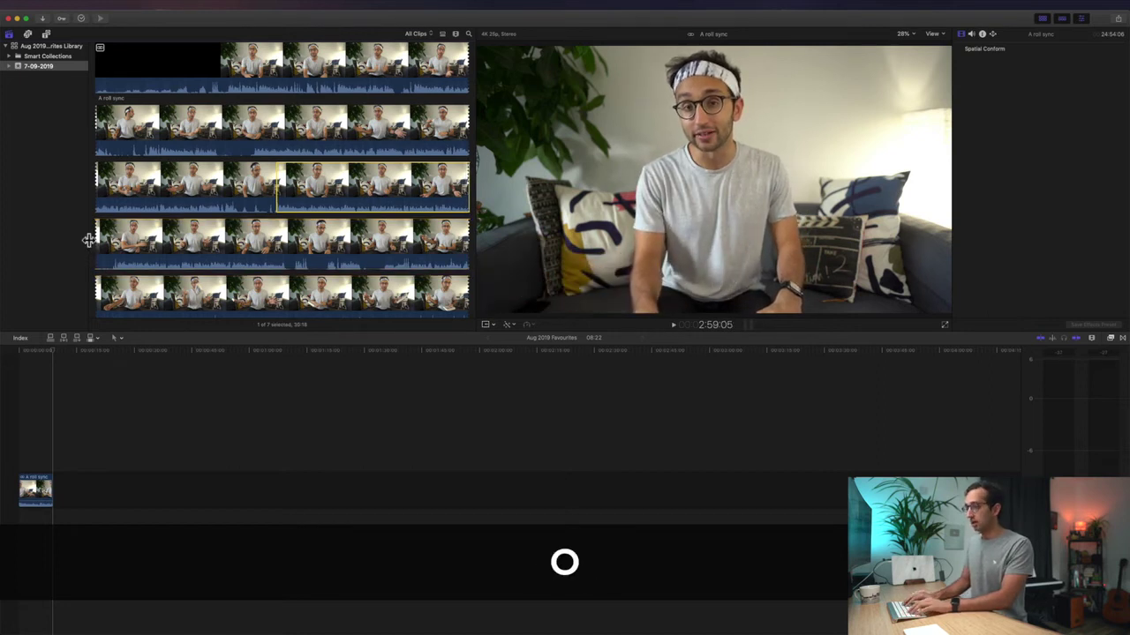
Append the selected take to the Aug 2019 Favourites timeline and set a new A roll sync selection start at 3:02:20
key(e)
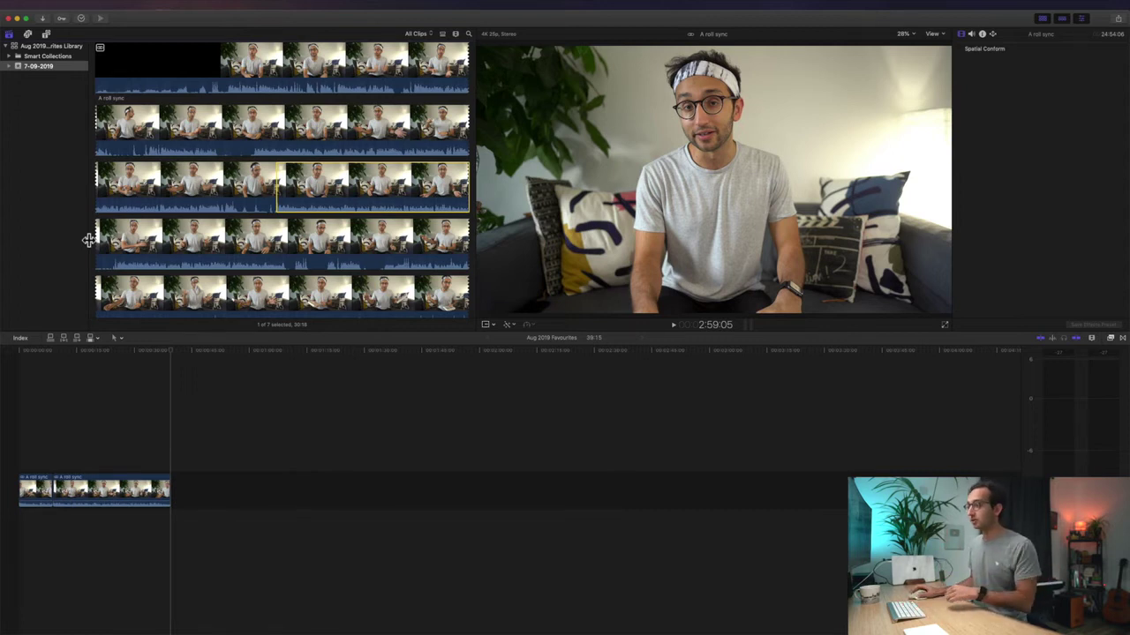
key(space)
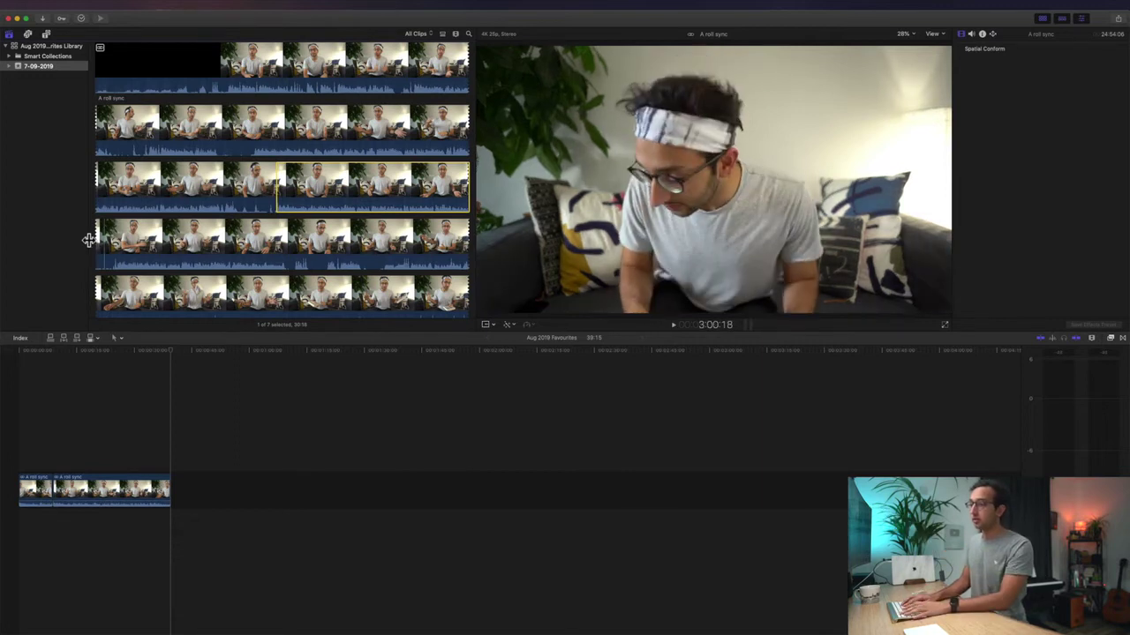
key(space)
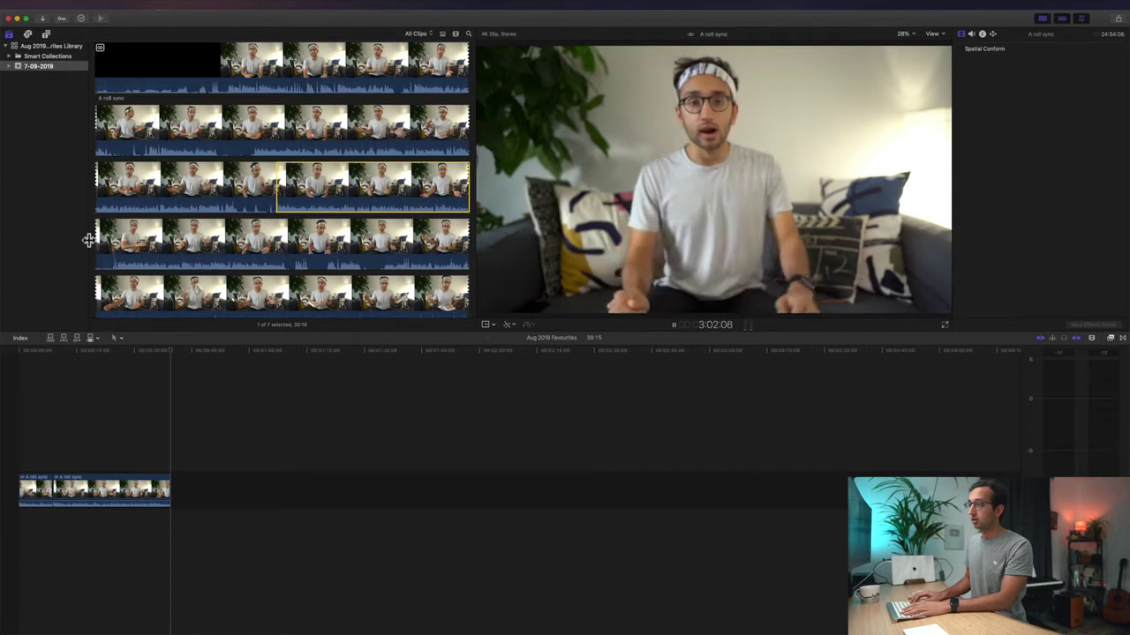
key(Left)
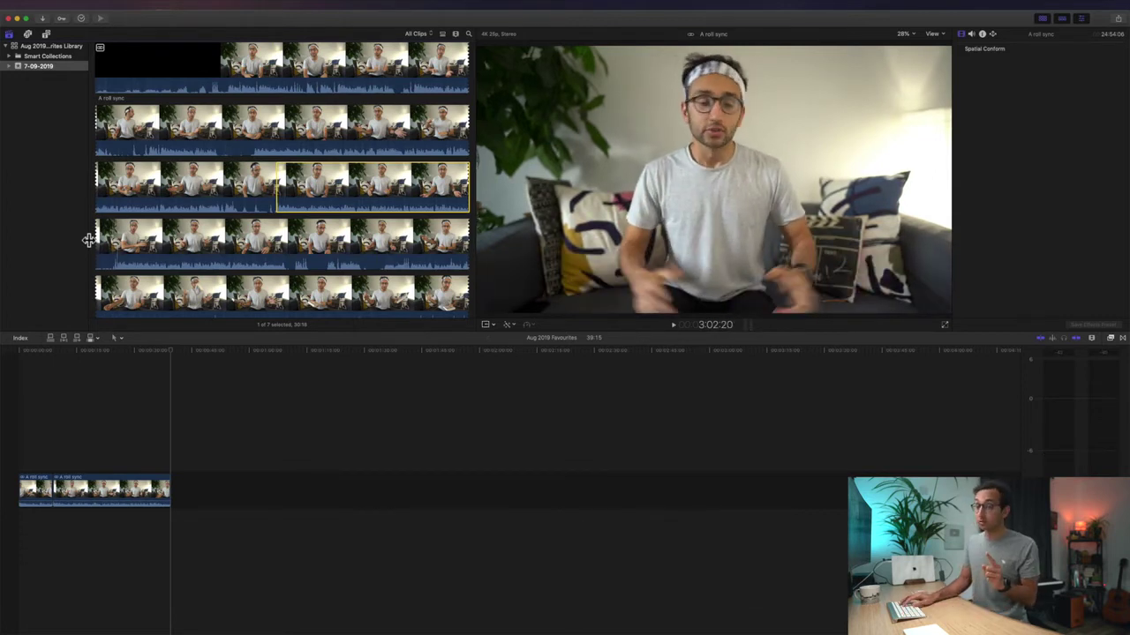
key(i)
Review the take and what follows it, end the selection at 3:29:10, and append it to the timeline
key(space)
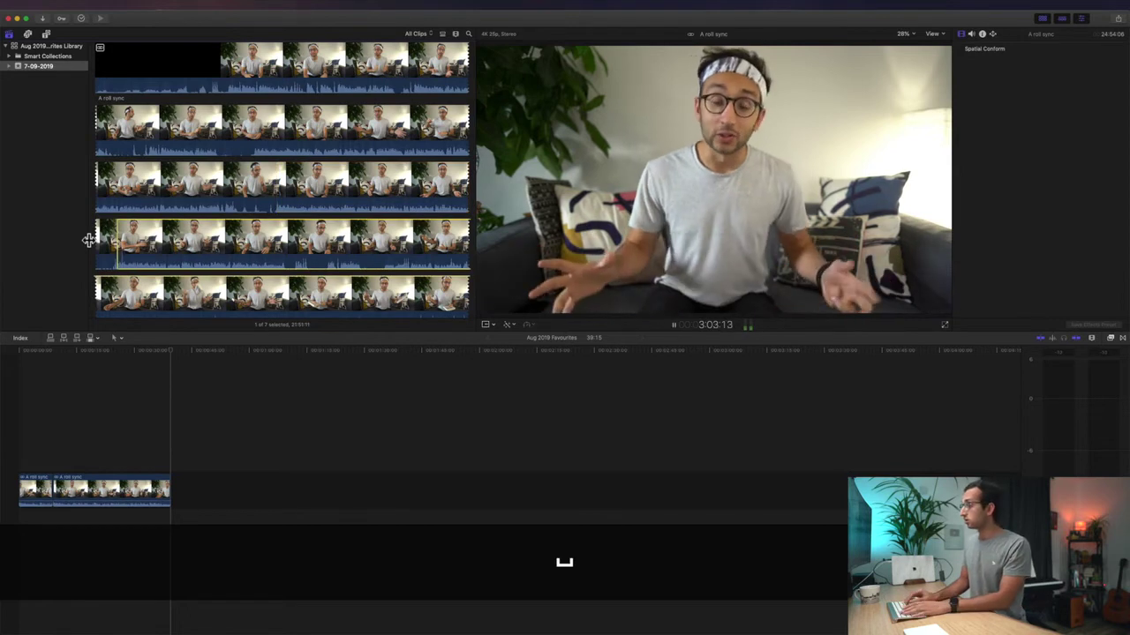
key(i)
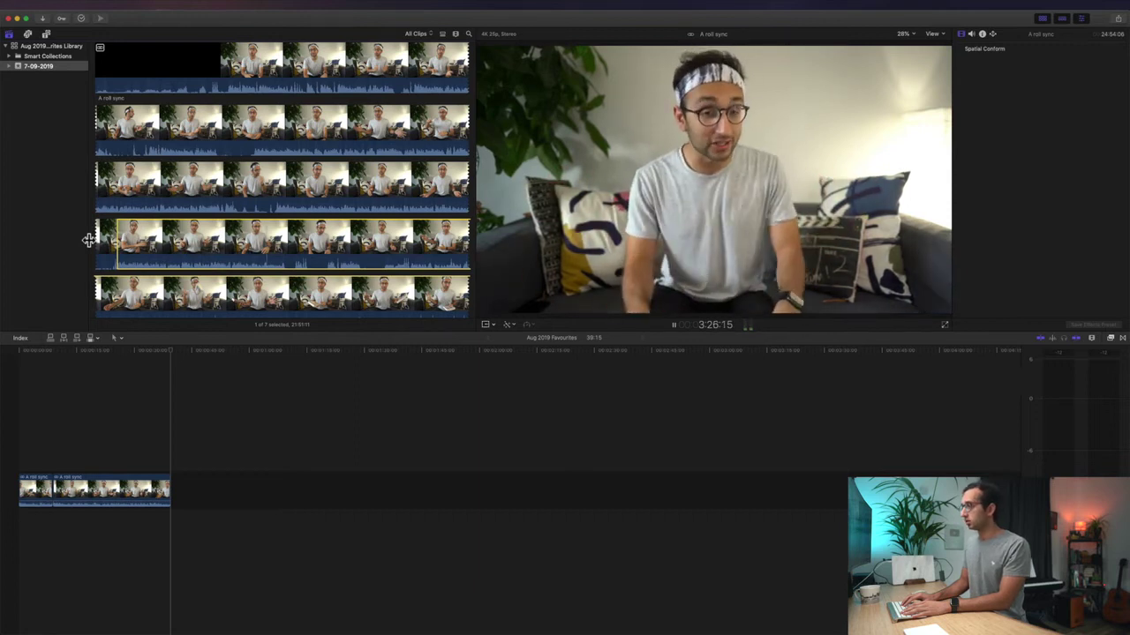
key(space)
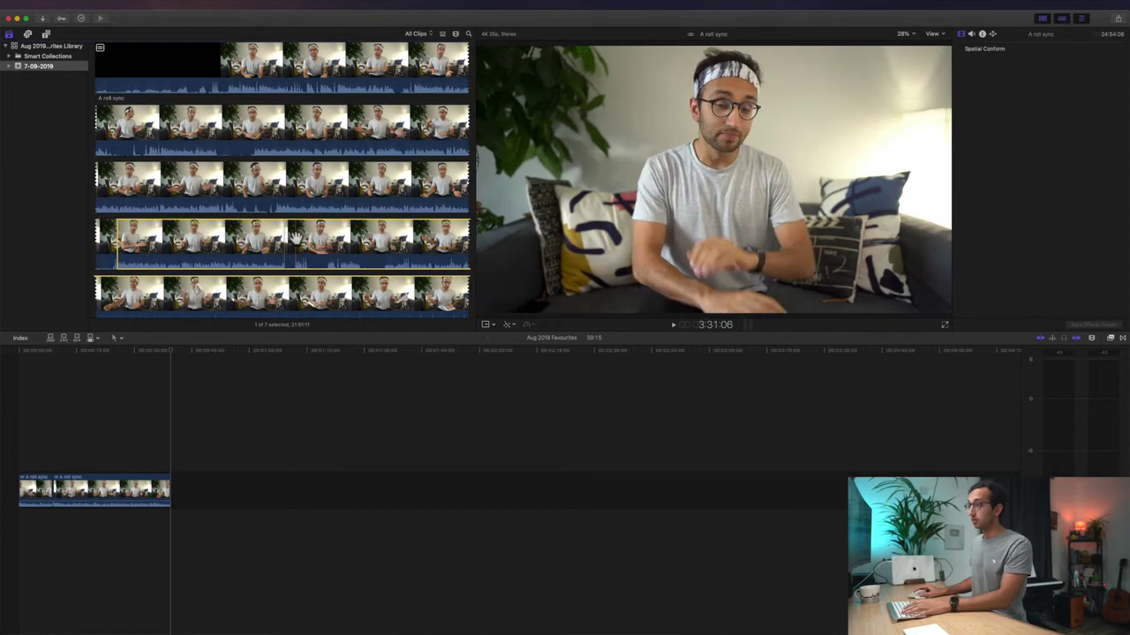
scroll(402, 212, down, 2)
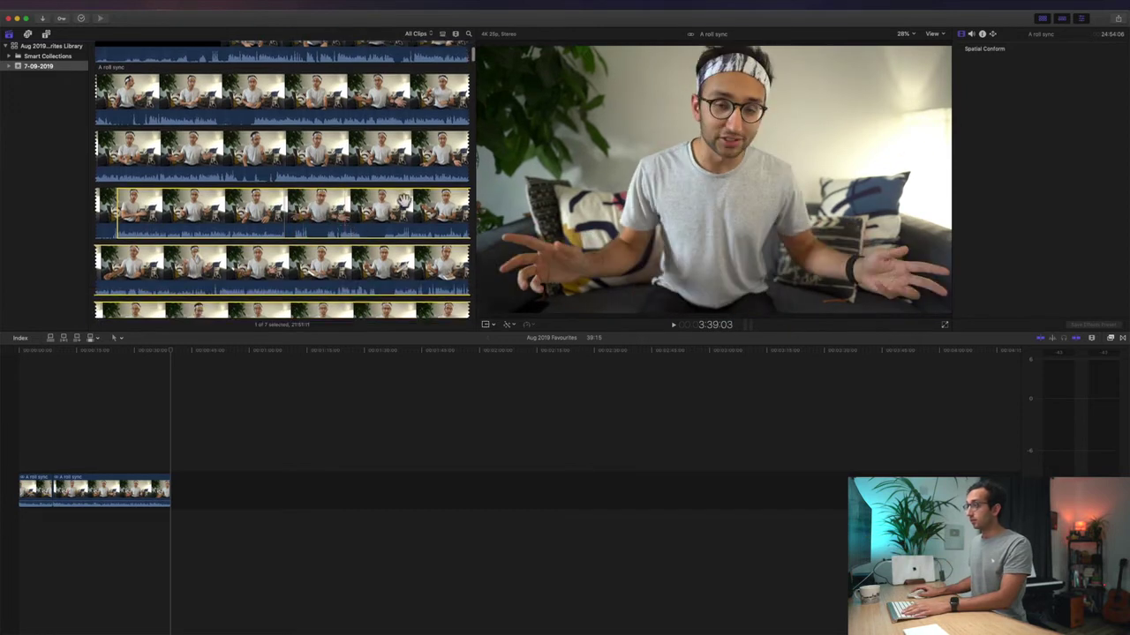
key(space)
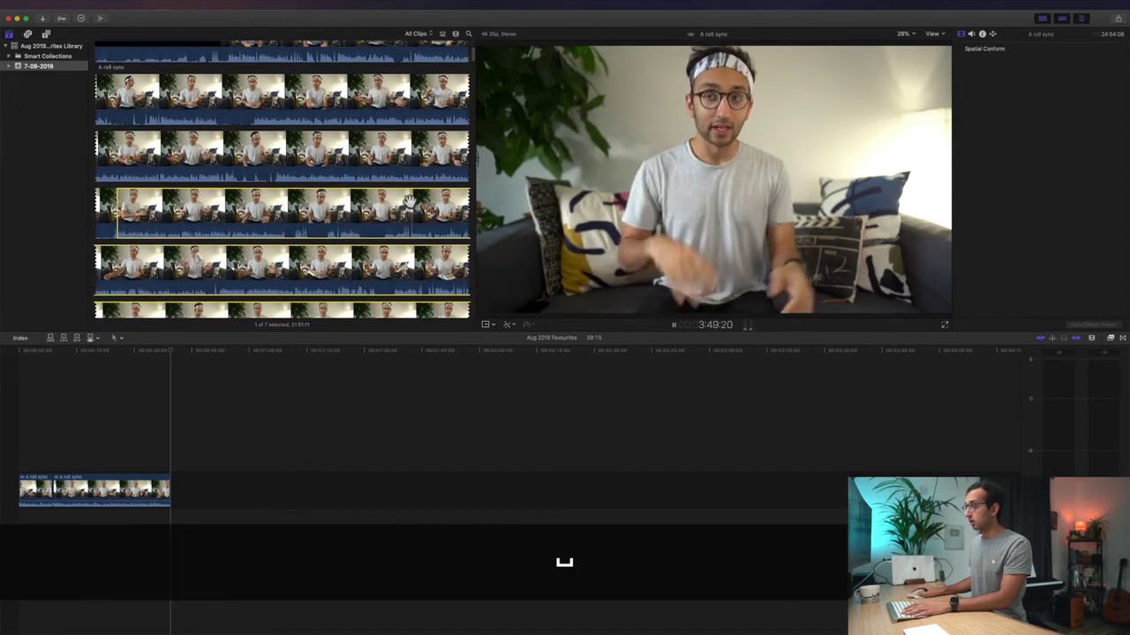
key(space)
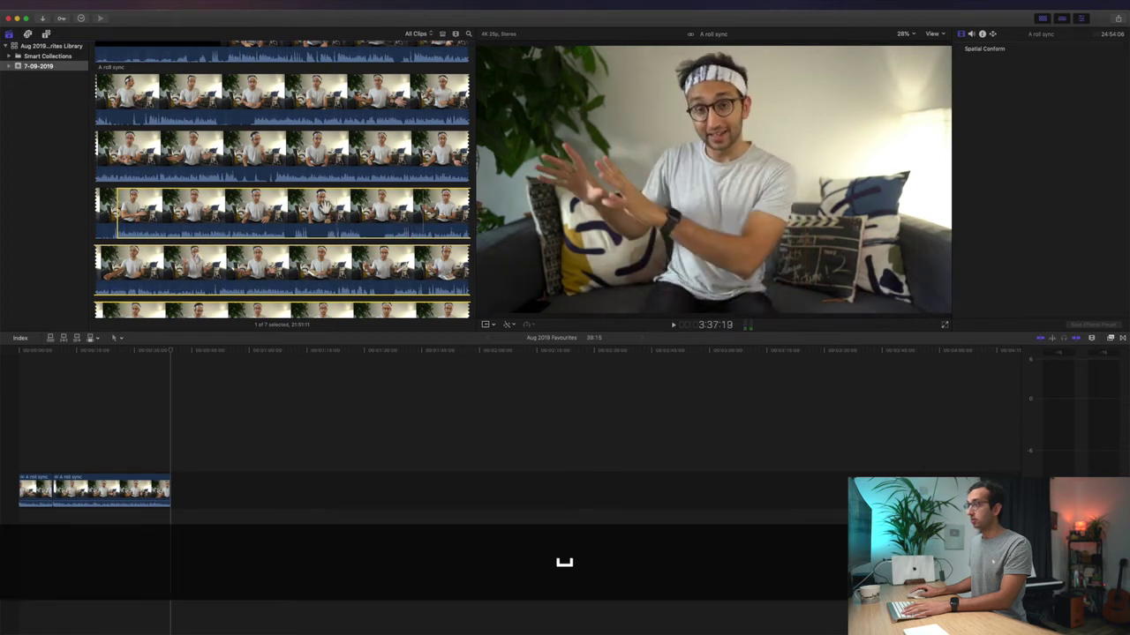
key(space)
key(o)
key(e)
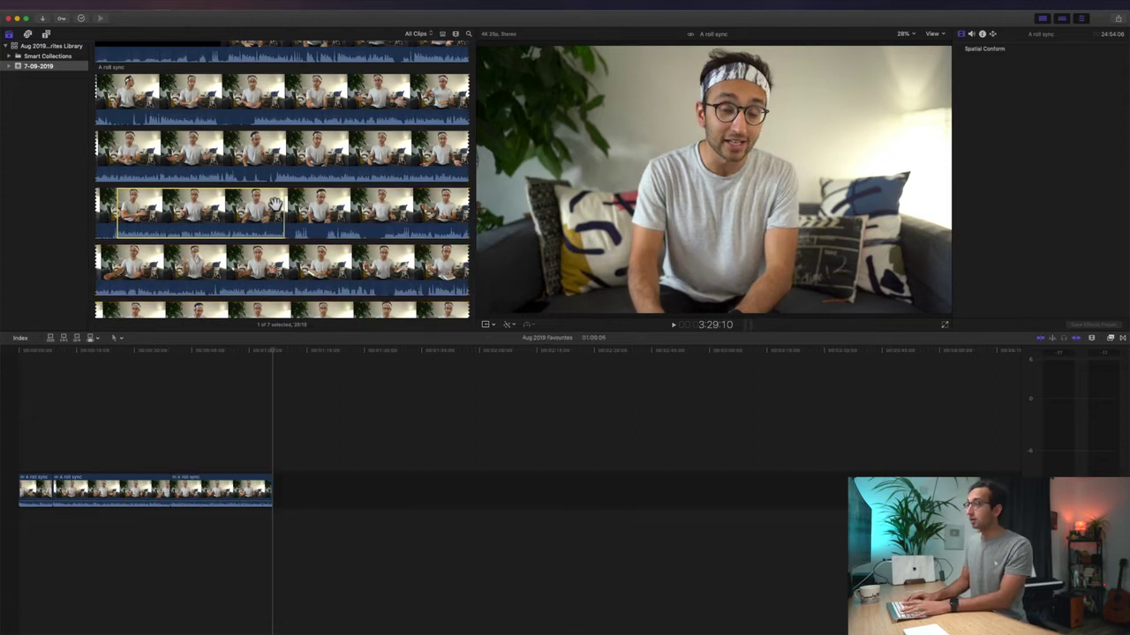
Select a take of about 3 seconds in A roll sync starting at 3:38:11 and append it to the timeline
key(space)
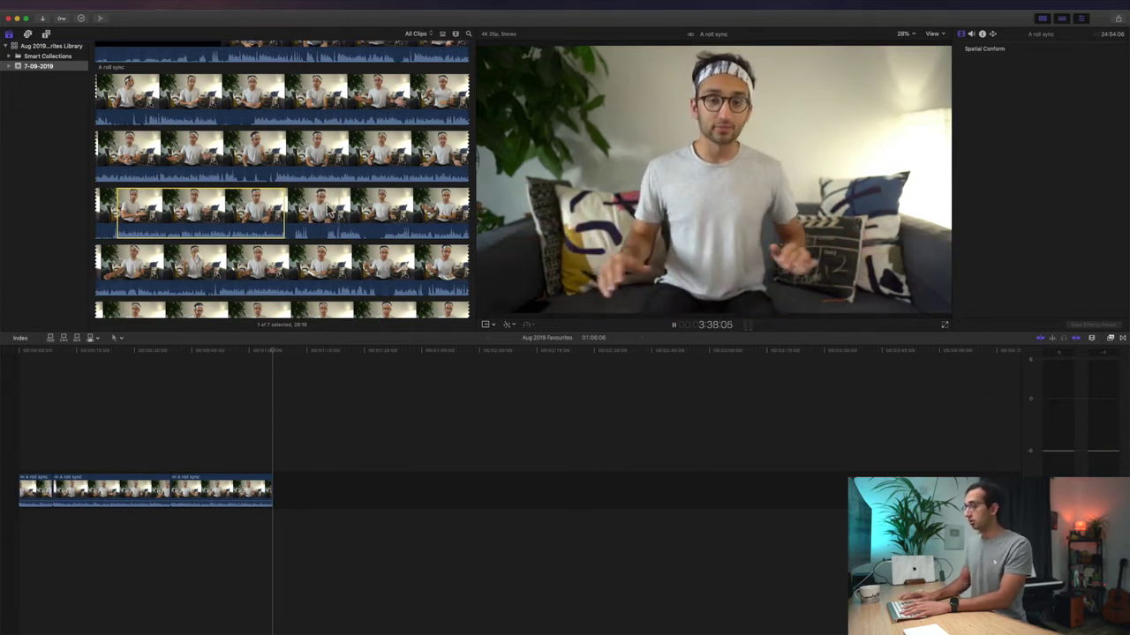
key(i)
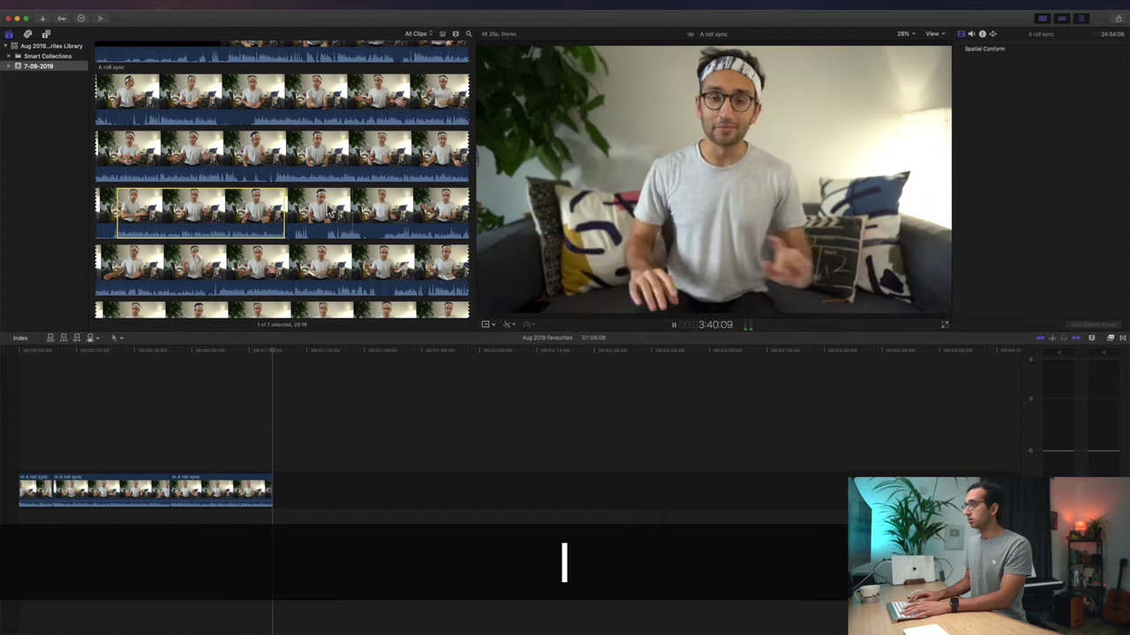
key(shift+Left)
key(shift+Left)
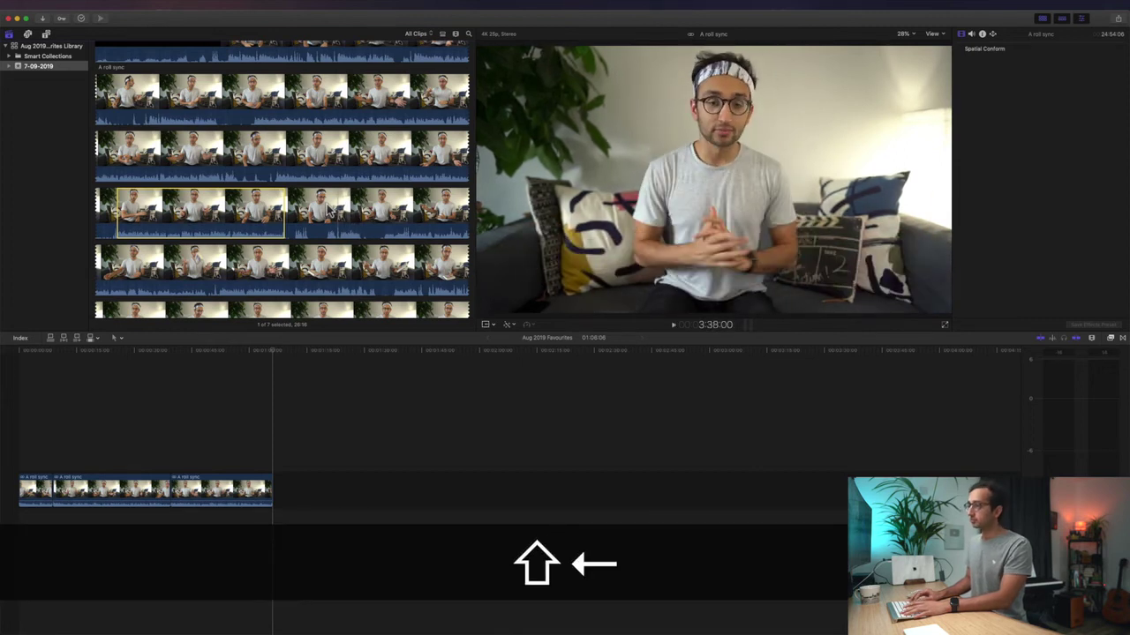
key(shift+space)
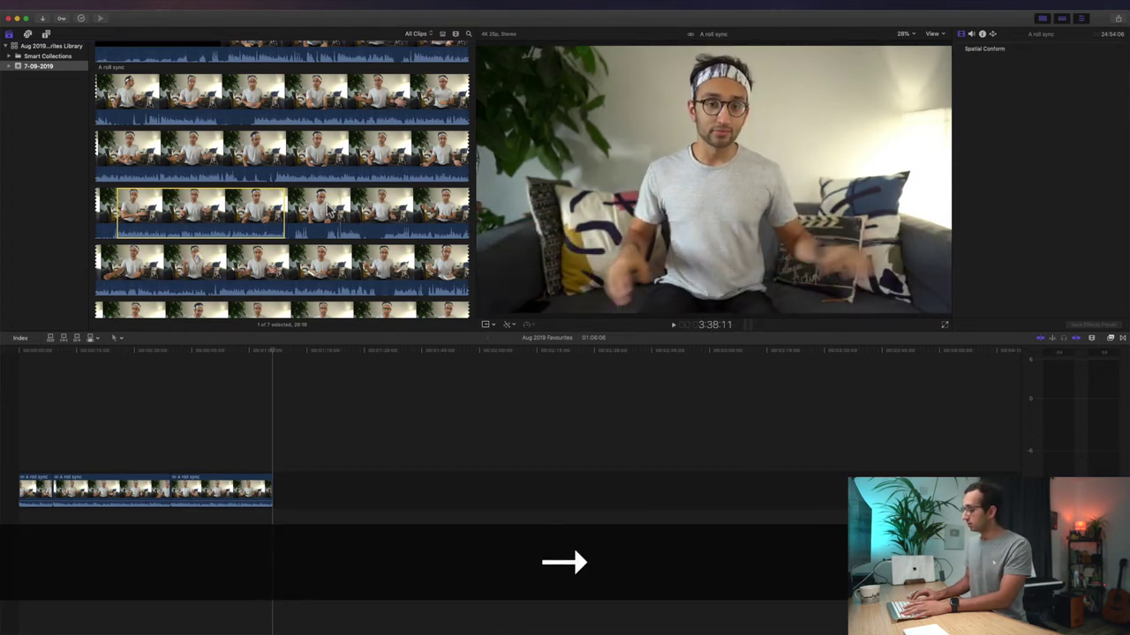
key(i)
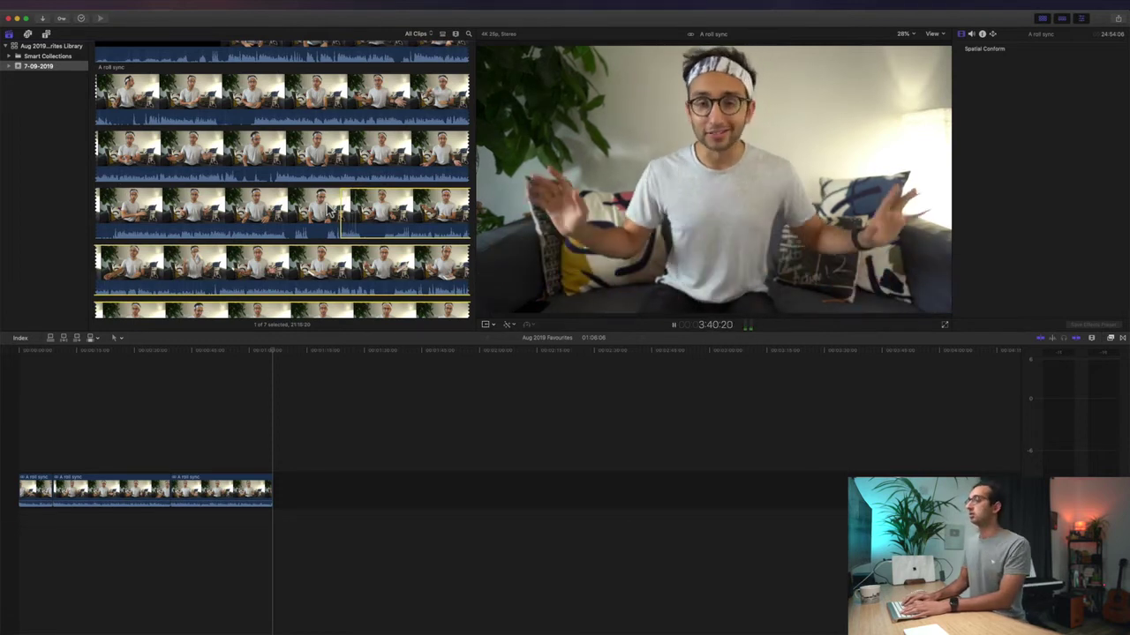
key(o)
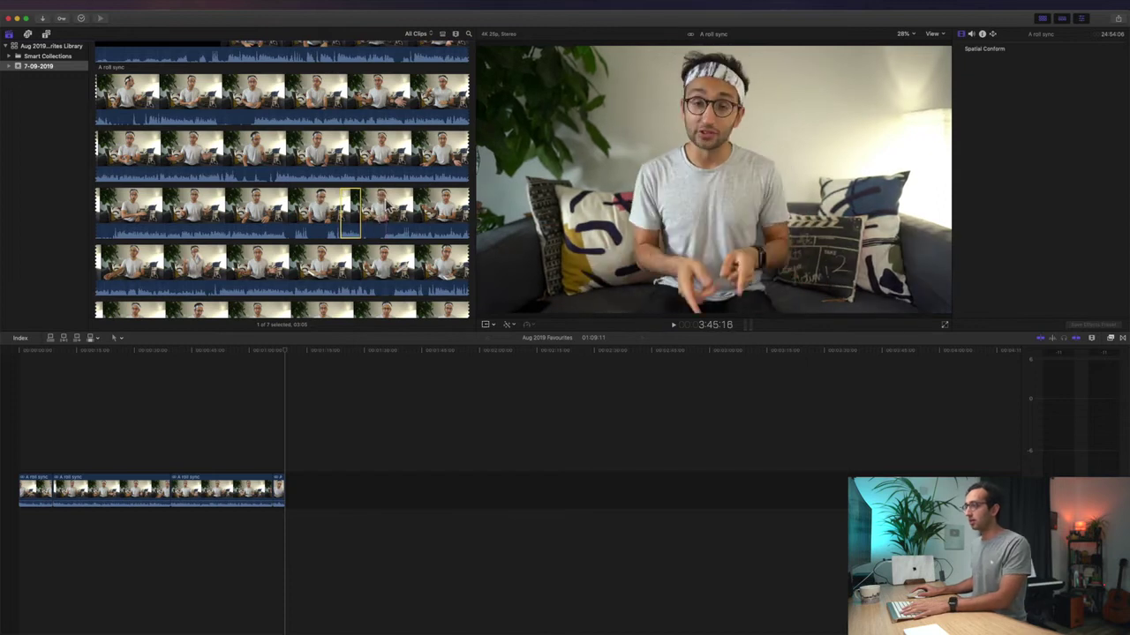
Play the A roll sync clip onward from 3:45:16 to look for the next good take
key(space)
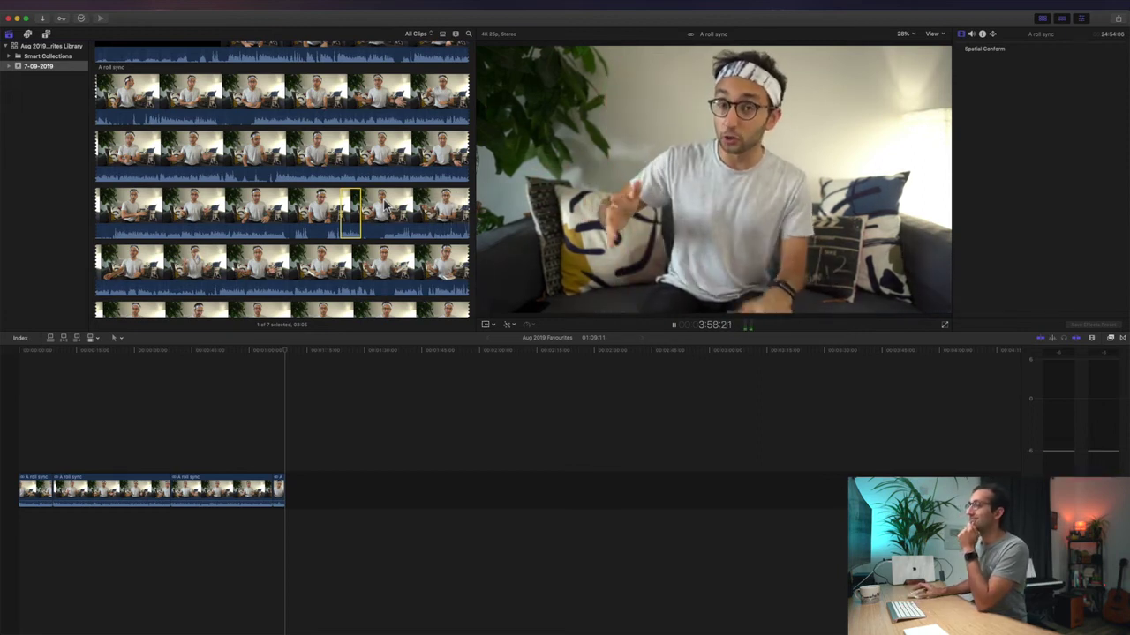
scroll(384, 205, down, 1)
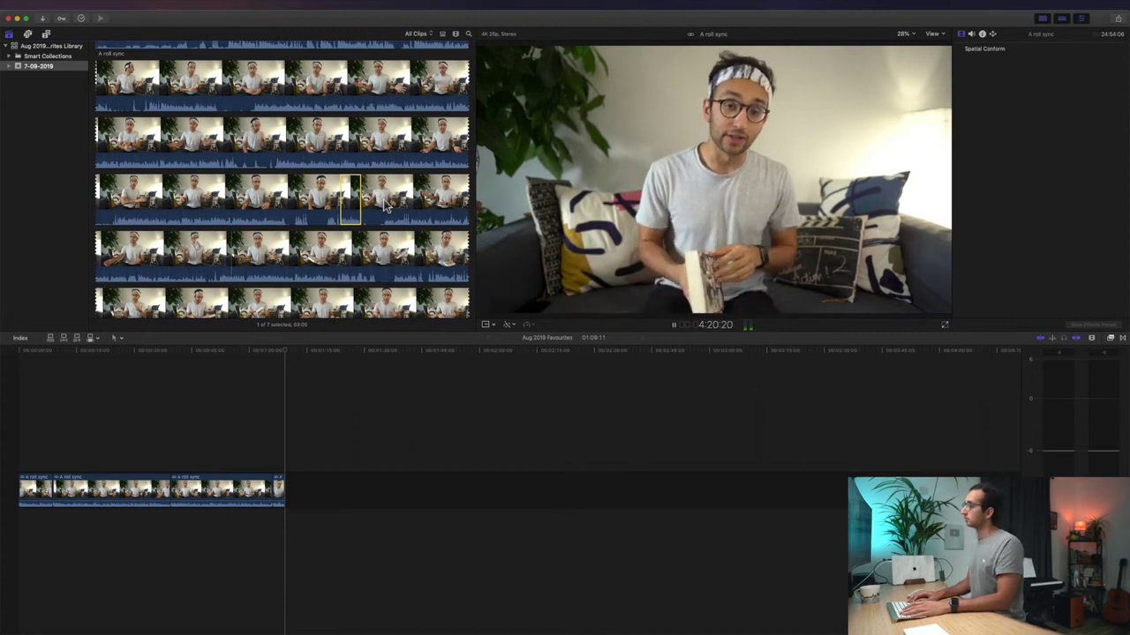
key(space)
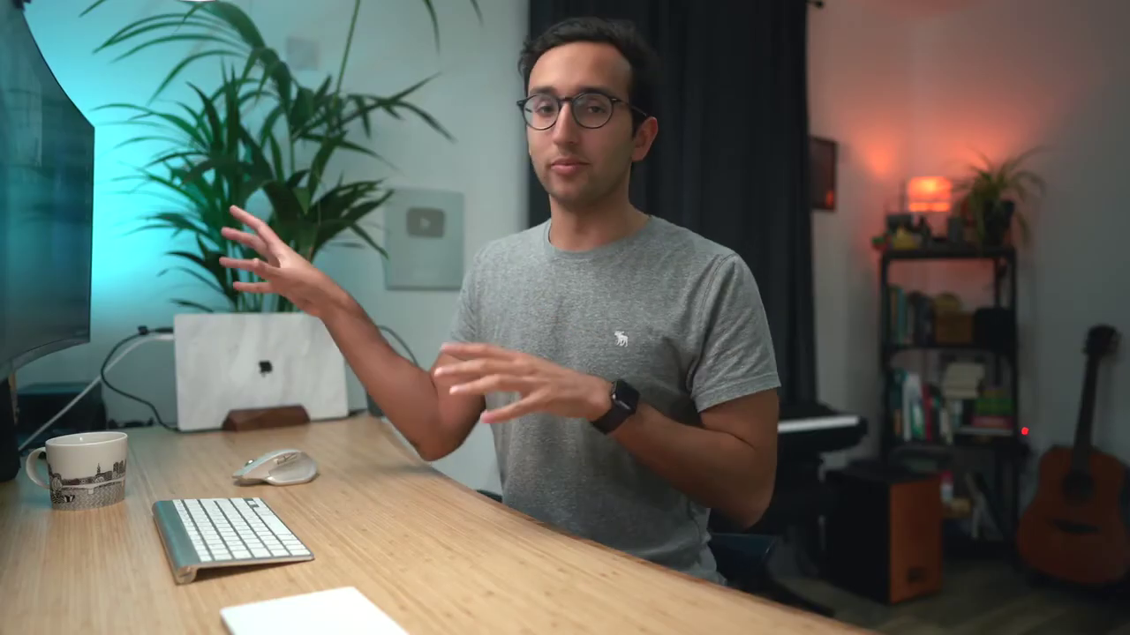